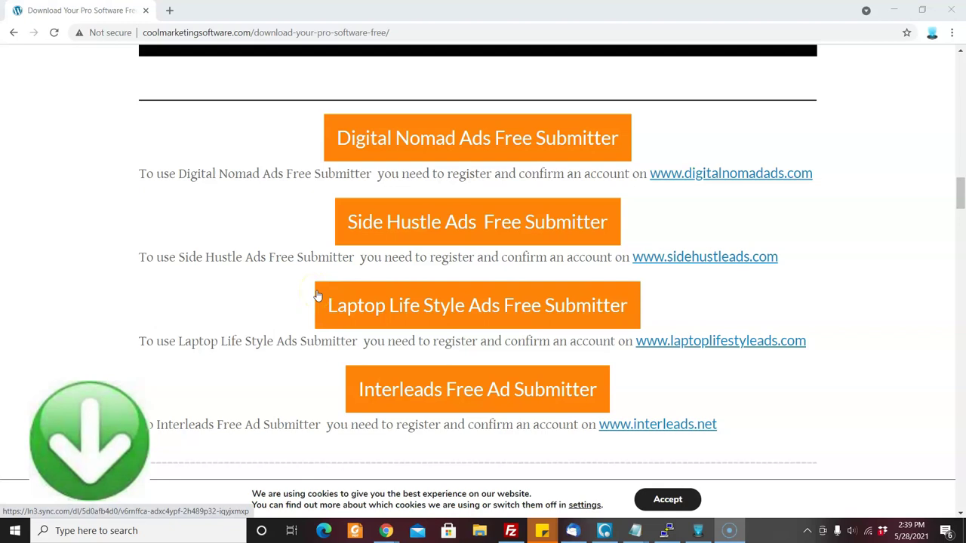
click(668, 428)
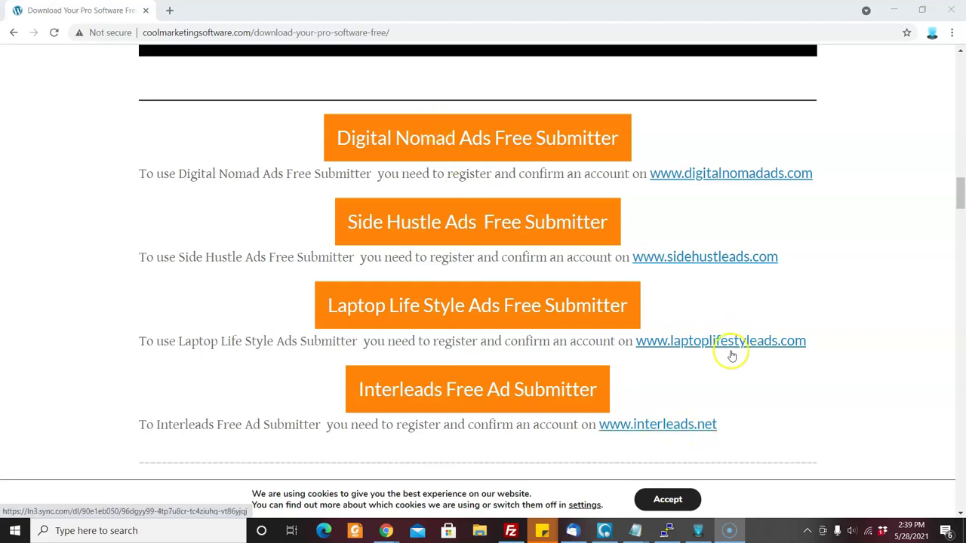
Open interleads.net and its 'Register for a free account' form, then return to the submitter
click(689, 428)
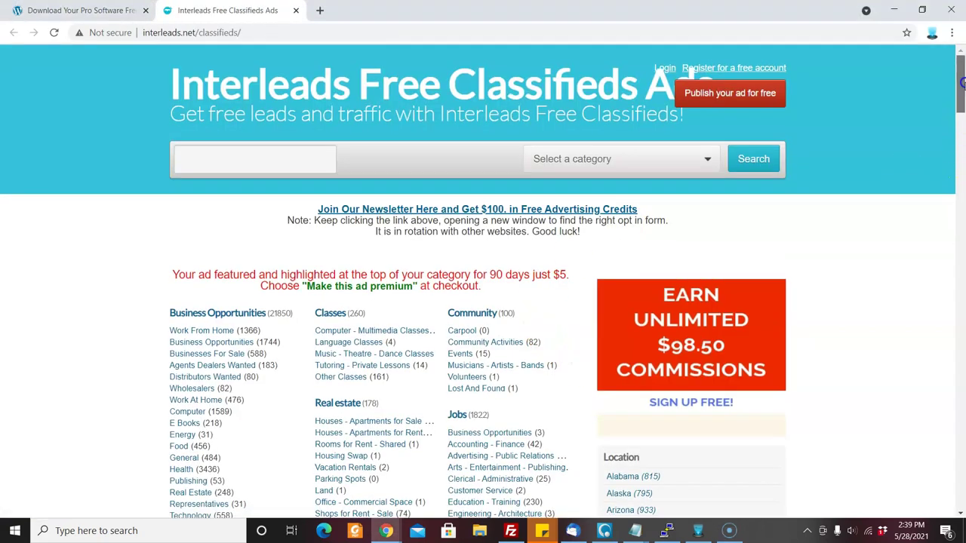
mouse_move(959, 83)
mouse_down()
mouse_move(960, 110)
mouse_move(959, 79)
mouse_up()
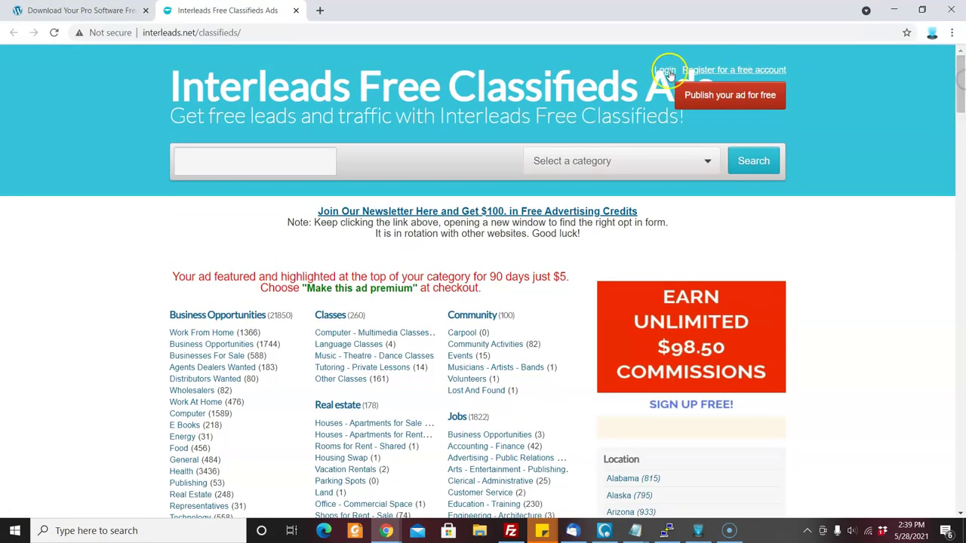
click(711, 70)
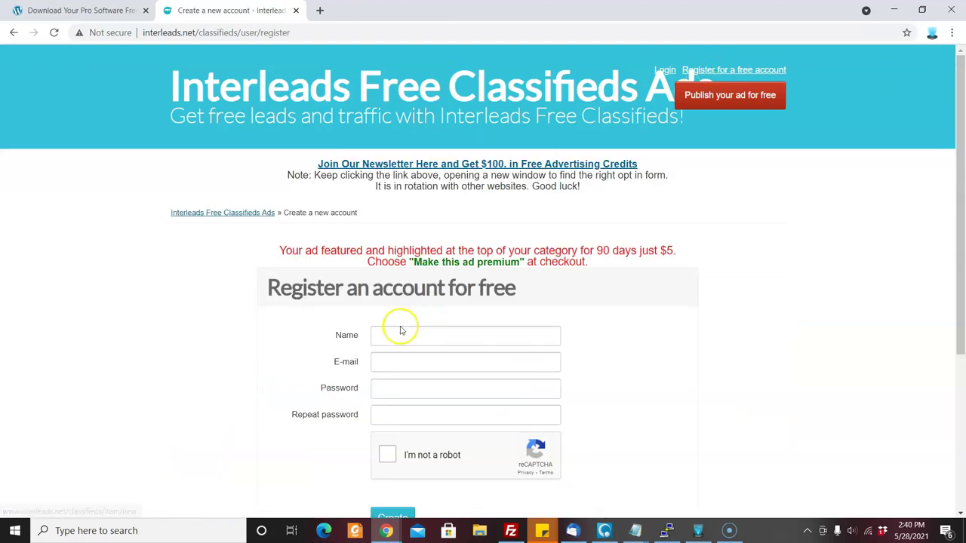
mouse_move(960, 198)
mouse_down()
mouse_move(962, 270)
mouse_move(963, 181)
mouse_up()
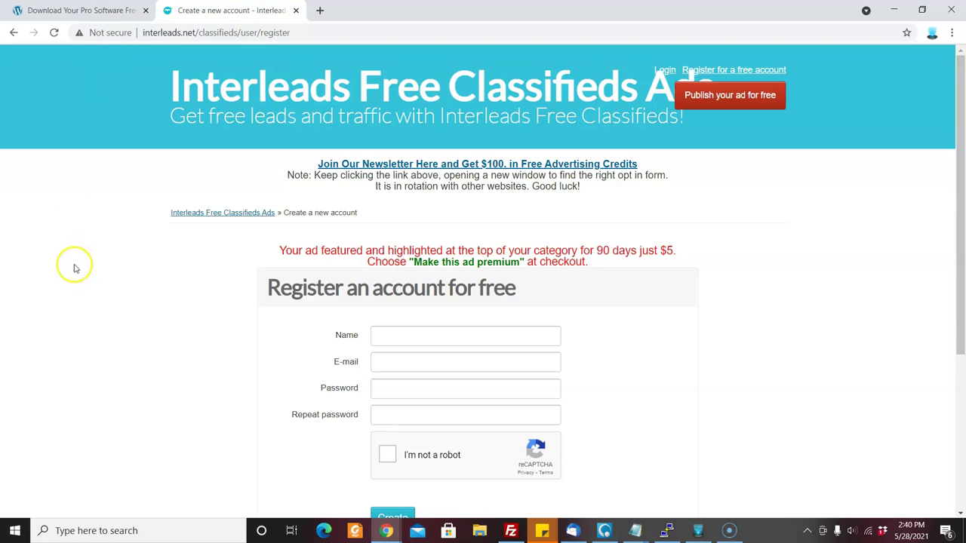
key(alt+Tab)
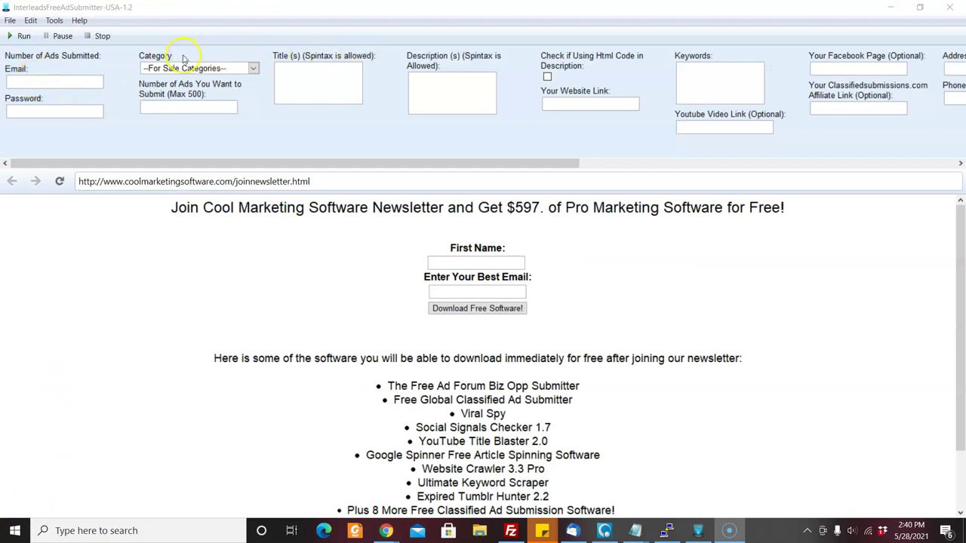
click(39, 81)
click(24, 111)
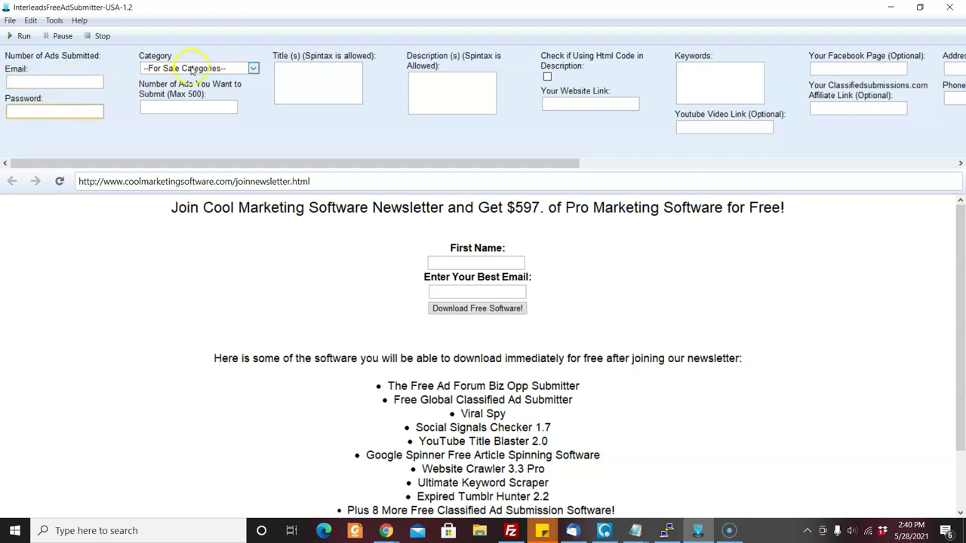
click(64, 83)
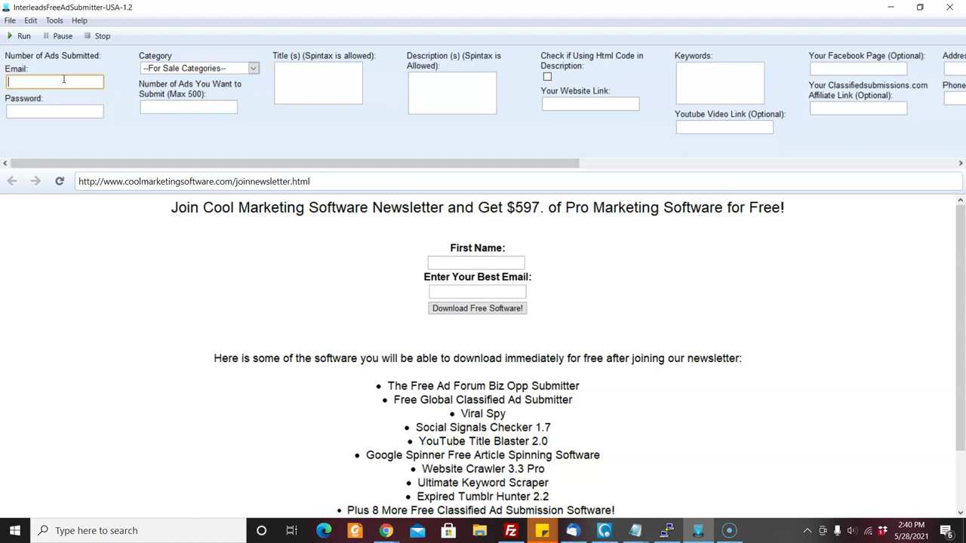
click(29, 82)
click(33, 112)
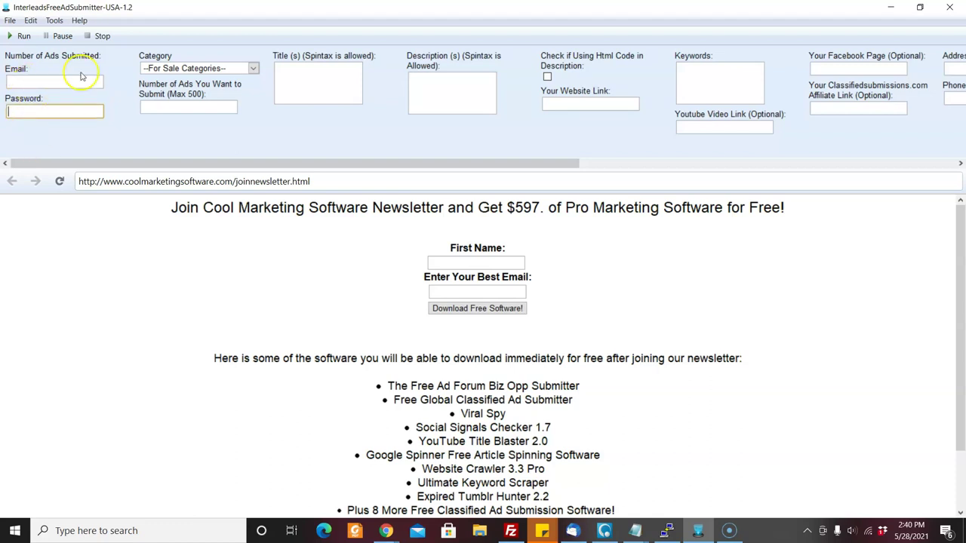
click(170, 107)
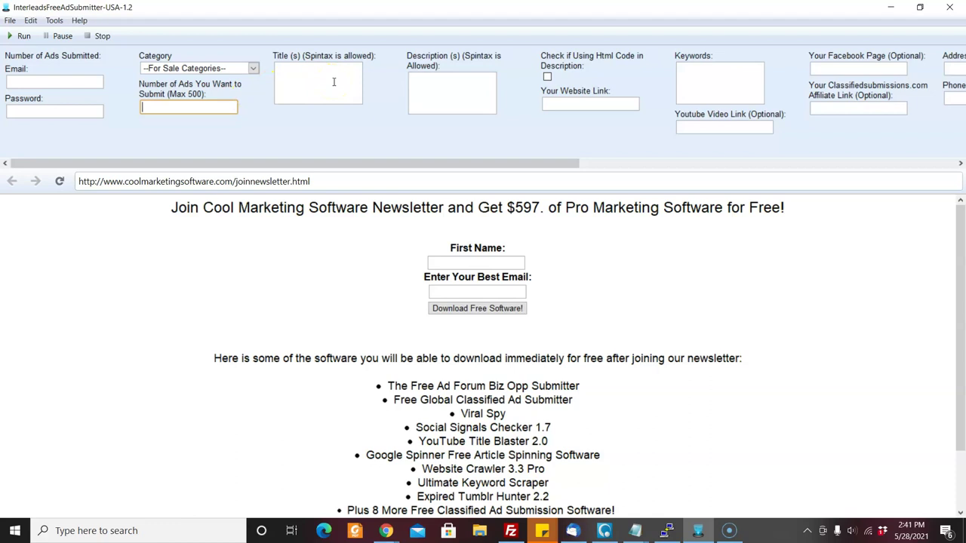
click(473, 97)
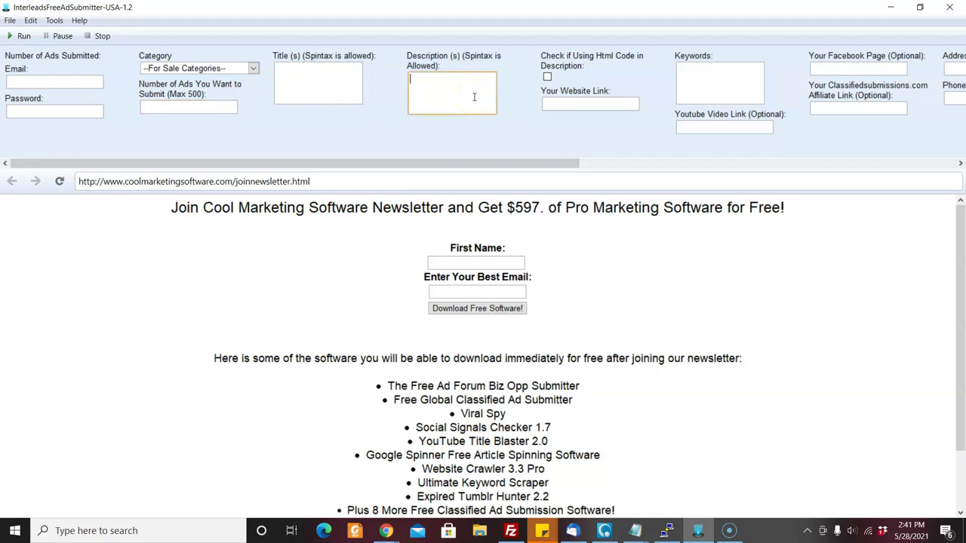
click(547, 77)
click(547, 78)
click(553, 103)
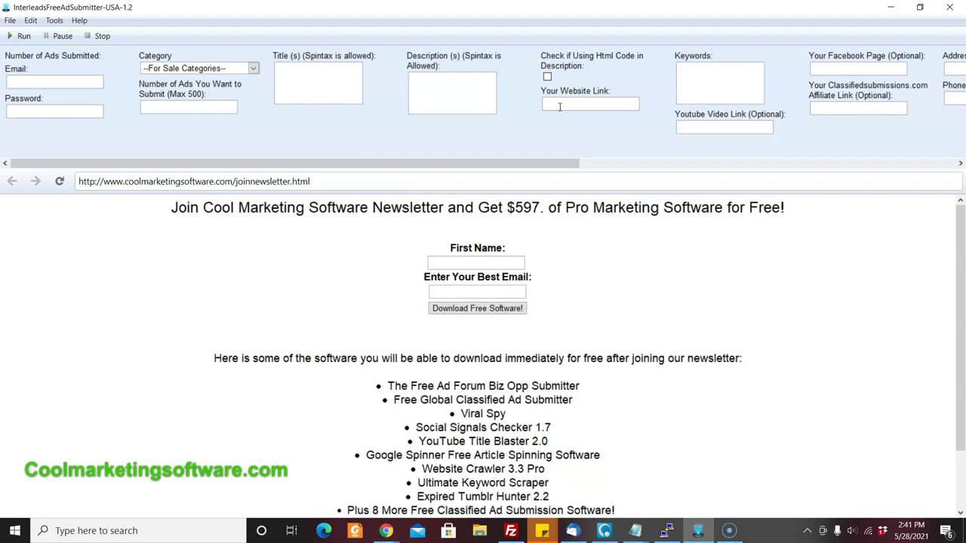
click(559, 106)
click(702, 125)
click(703, 121)
drag(532, 162, 633, 163)
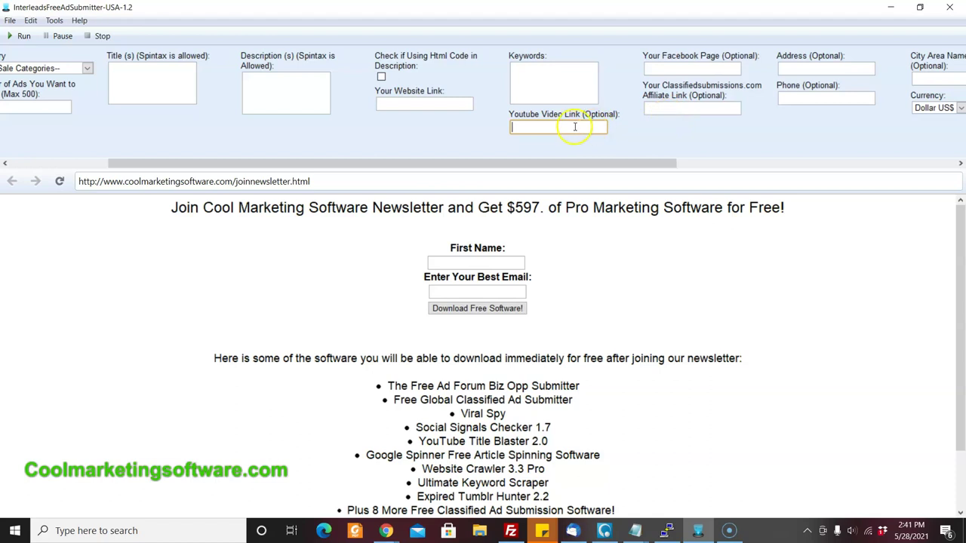
drag(630, 162, 837, 155)
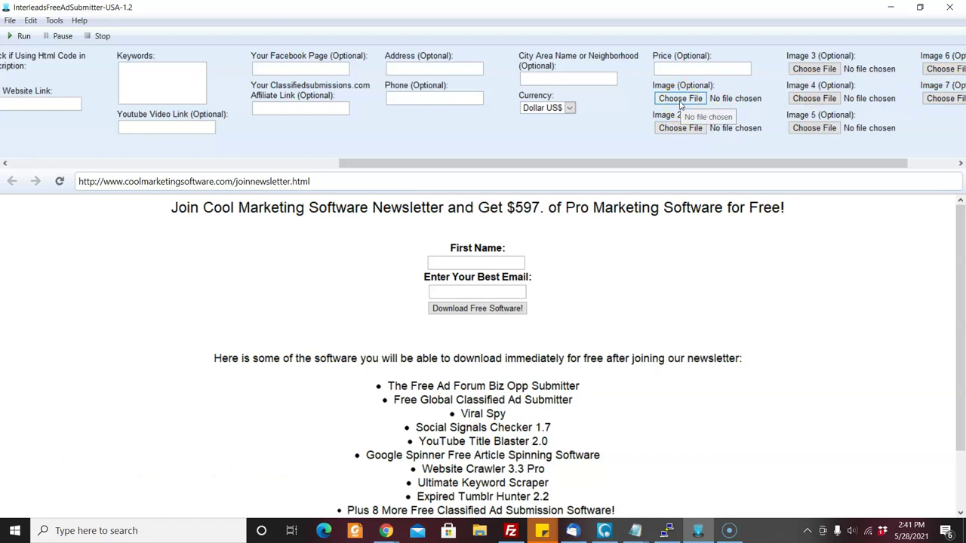
click(681, 164)
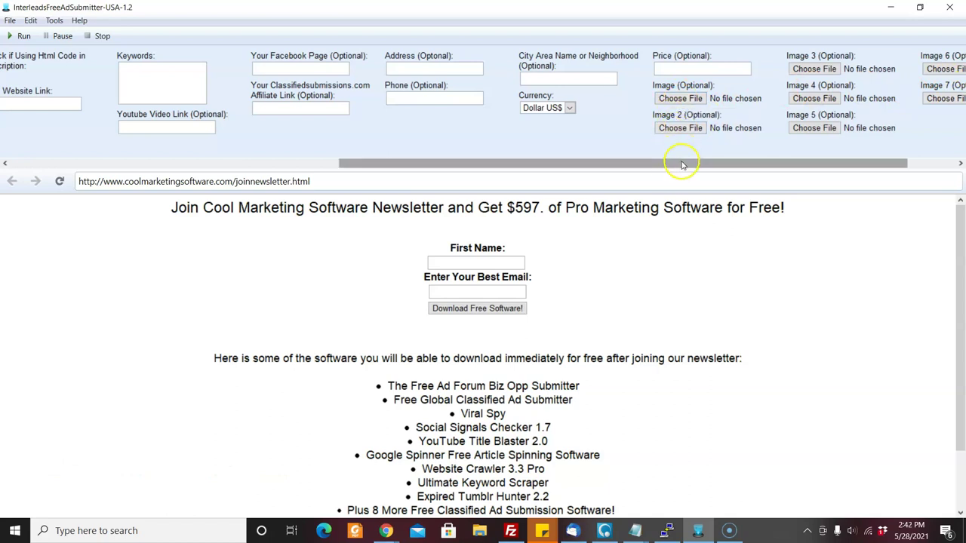
drag(524, 161, 8, 162)
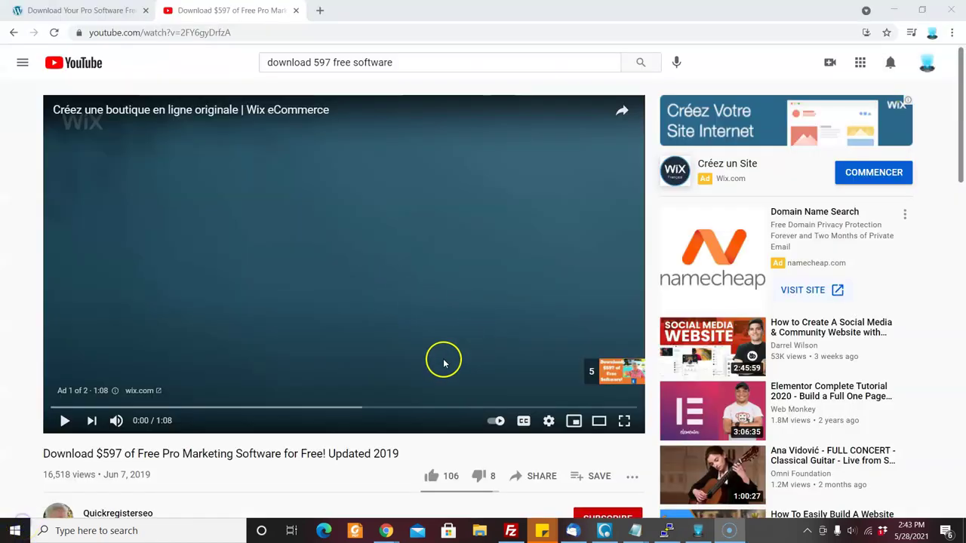
Copy the video's youtu.be share link and return to the submitter
drag(952, 161, 962, 201)
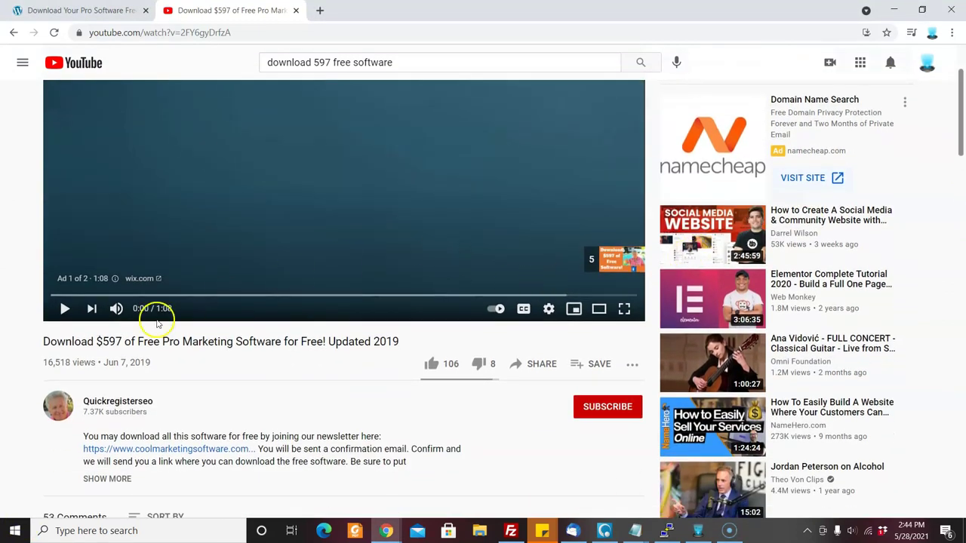
click(534, 366)
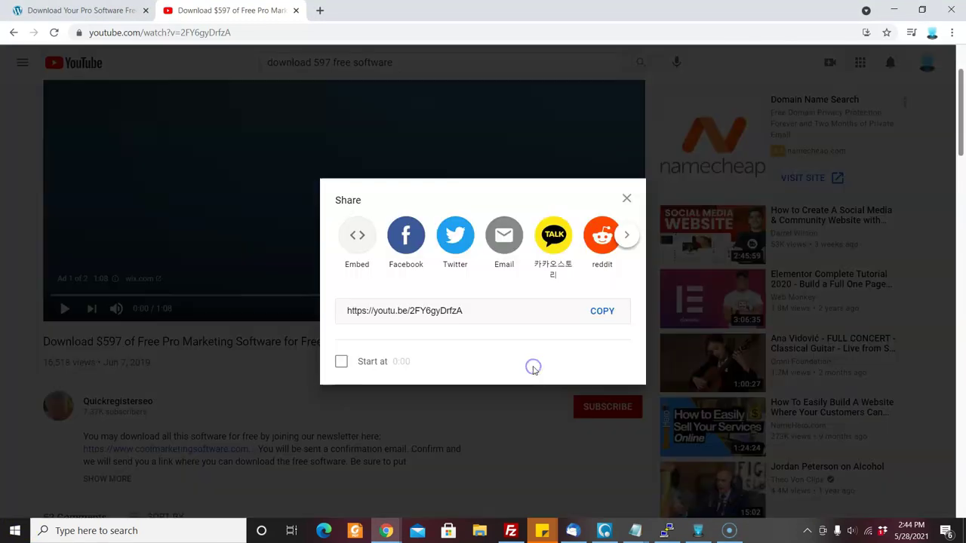
click(601, 313)
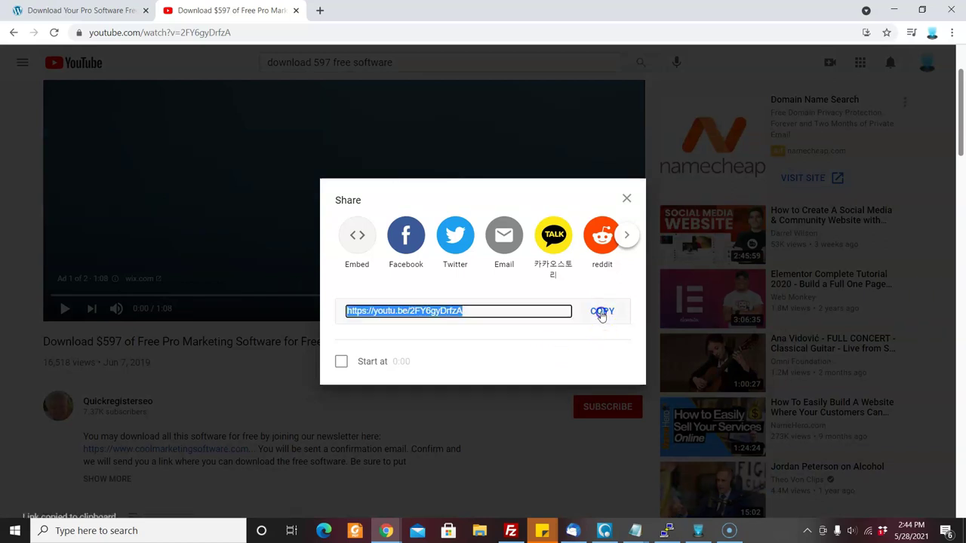
click(626, 198)
double_click(629, 198)
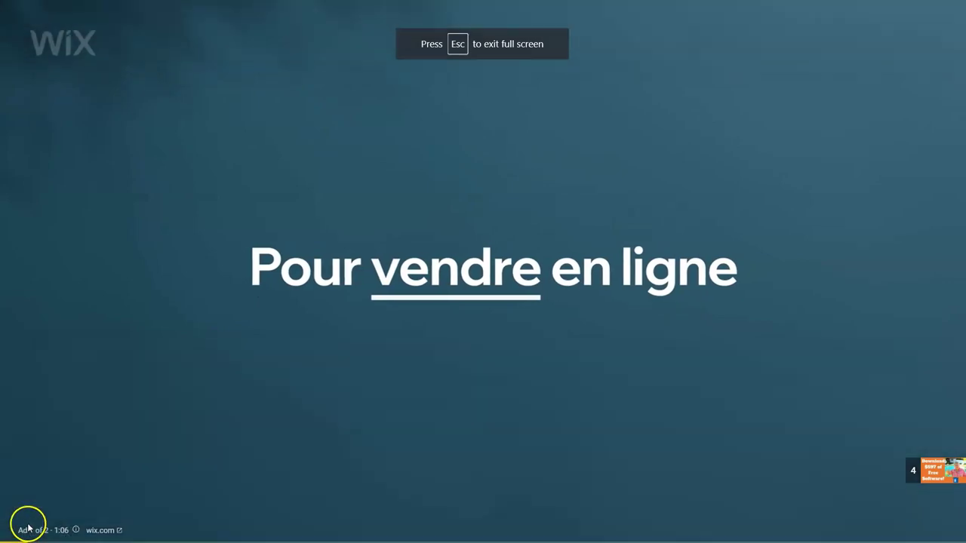
key(Escape)
click(698, 530)
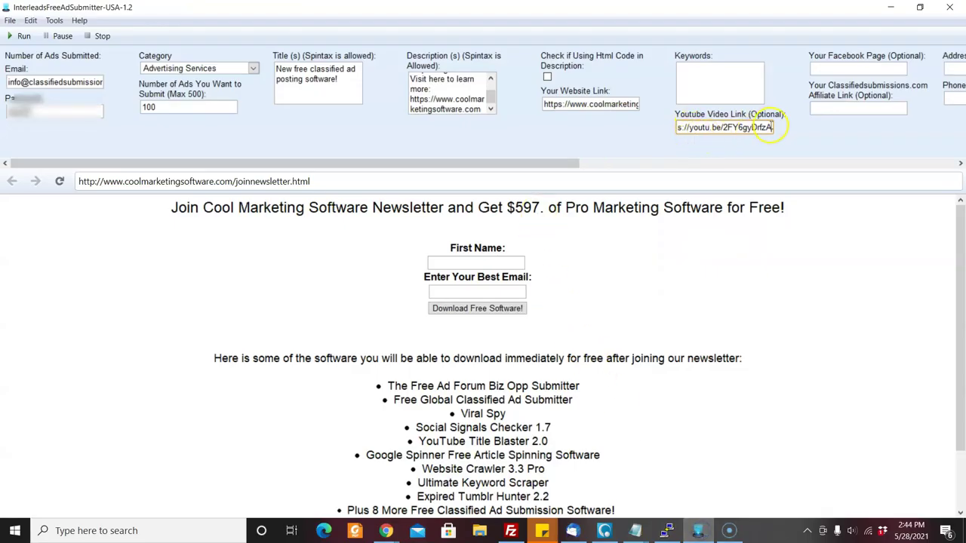
Verify the pasted YouTube link and run the submission of 100 Advertising Services ads
drag(769, 127, 644, 118)
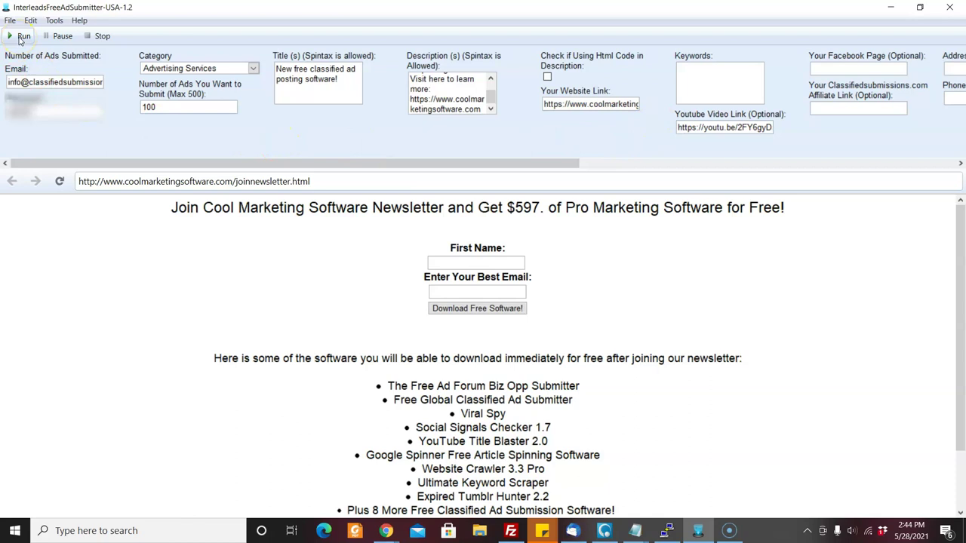
click(23, 36)
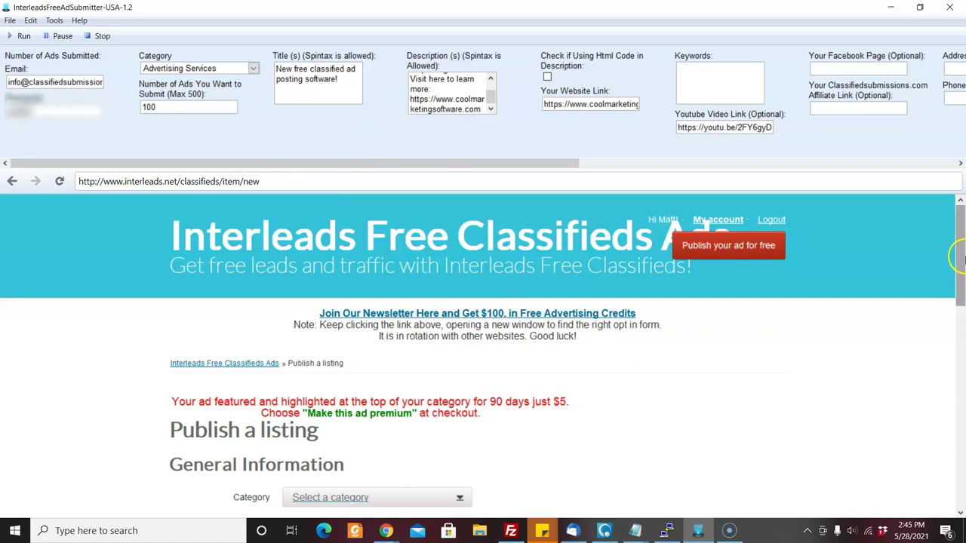
Scroll the embedded page while the ad posts and reaches the 20 USD payment page
drag(962, 258, 960, 294)
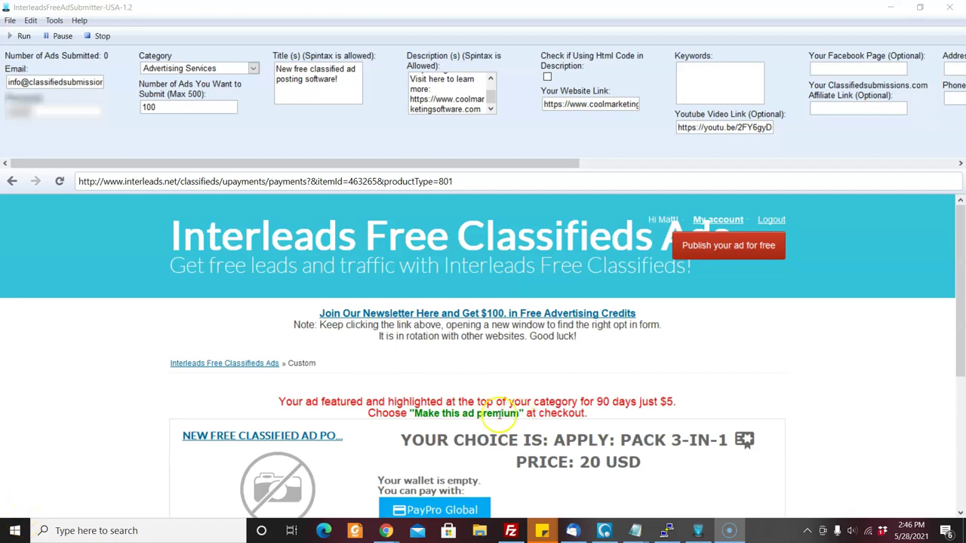
In Edge, scroll to the posted ad's YouTube video, play it briefly and pause it
click(323, 530)
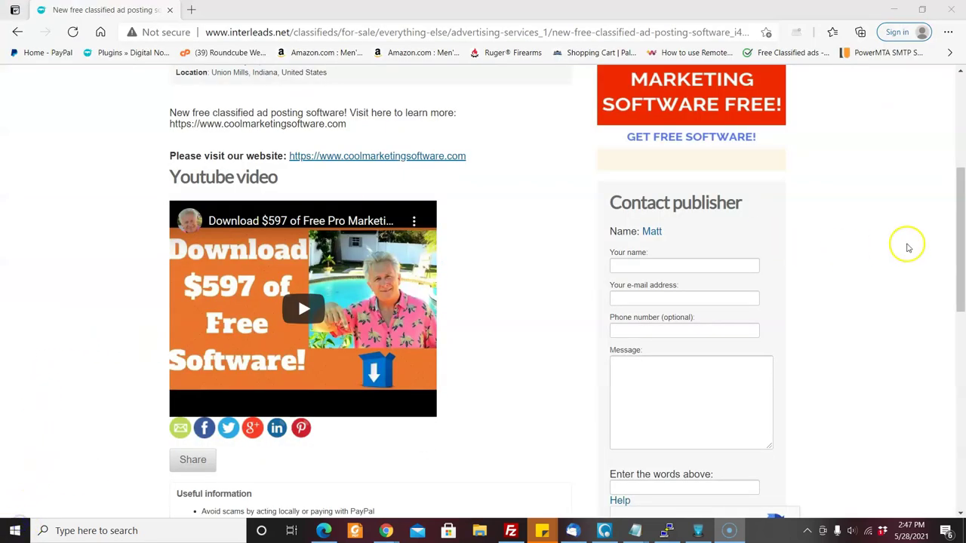
drag(959, 245, 962, 219)
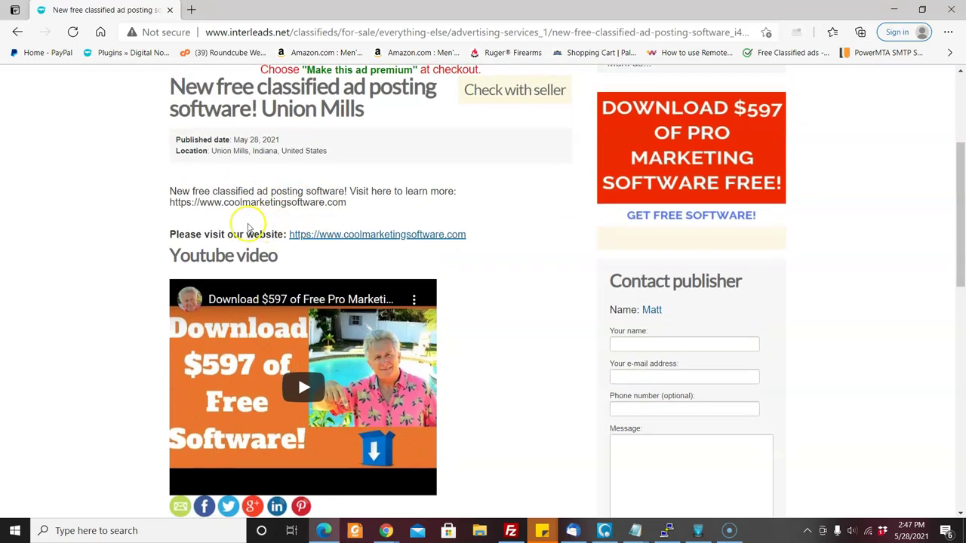
scroll(960, 233, down, 1)
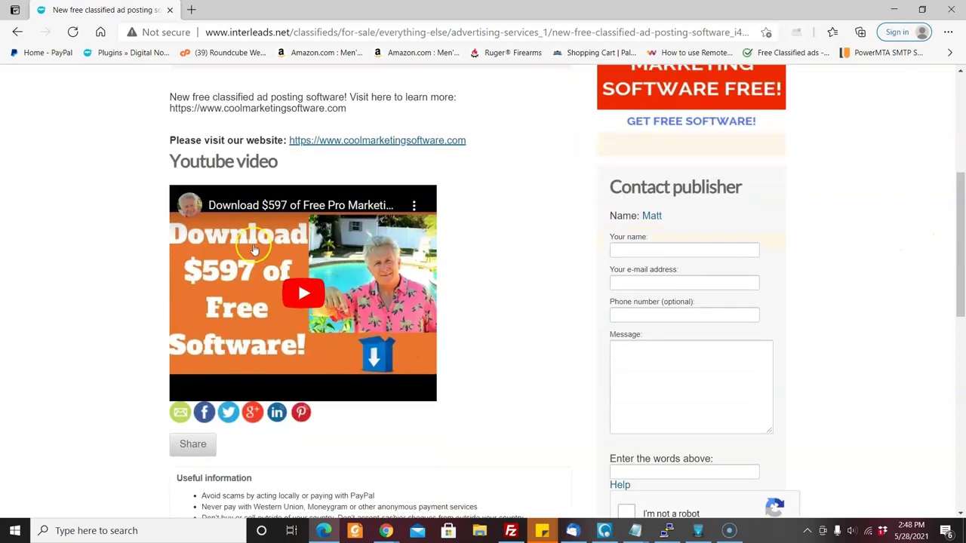
click(294, 296)
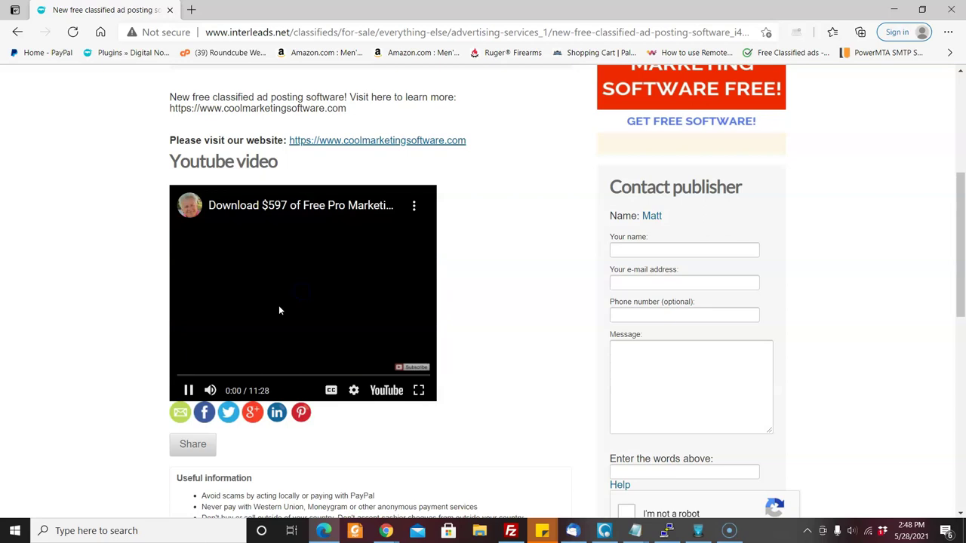
click(188, 391)
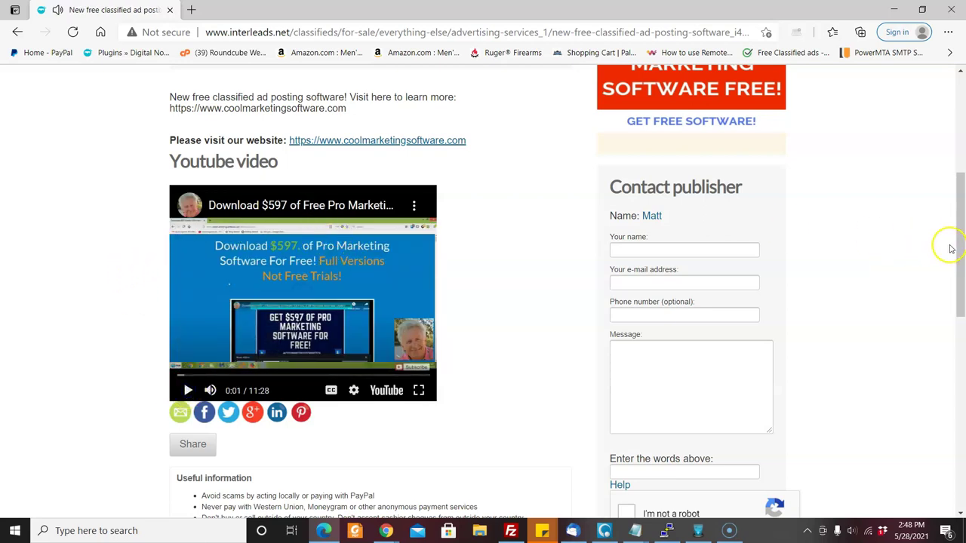
drag(952, 247, 963, 220)
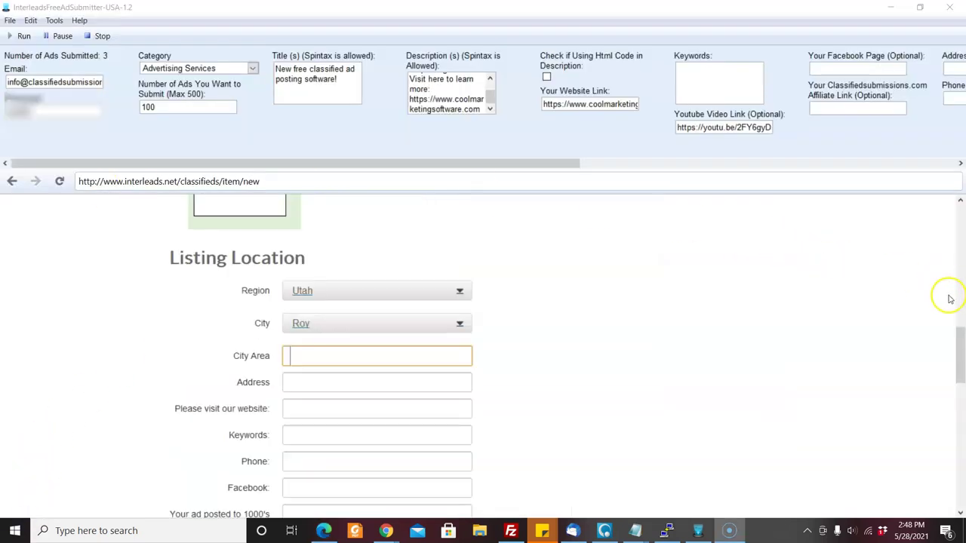
Scroll the Interleads homepage to Latest Listings showing the Roy, Buchanan and Haigler ads
scroll(957, 341, up, 3)
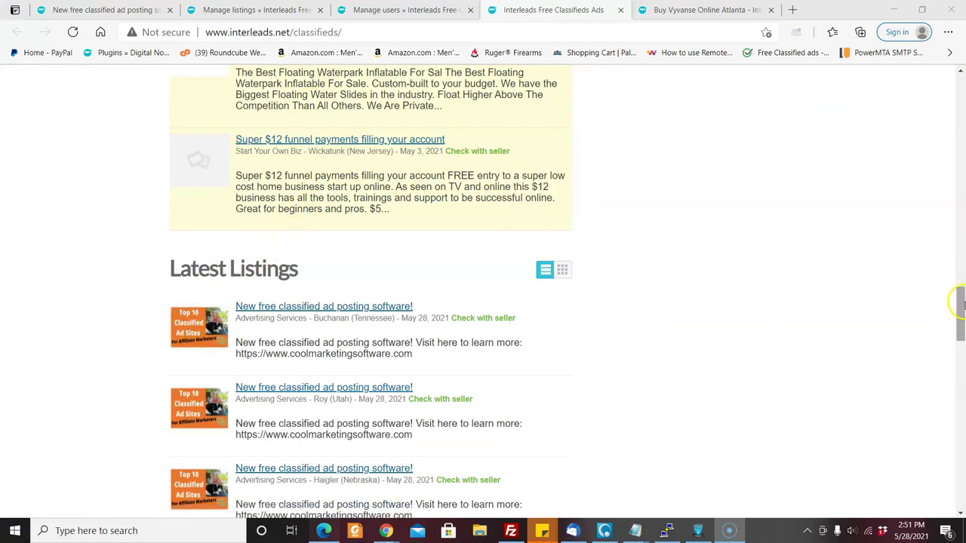
Open the newest Buchanan ad and view its main image enlarged, then close it
drag(959, 302, 961, 315)
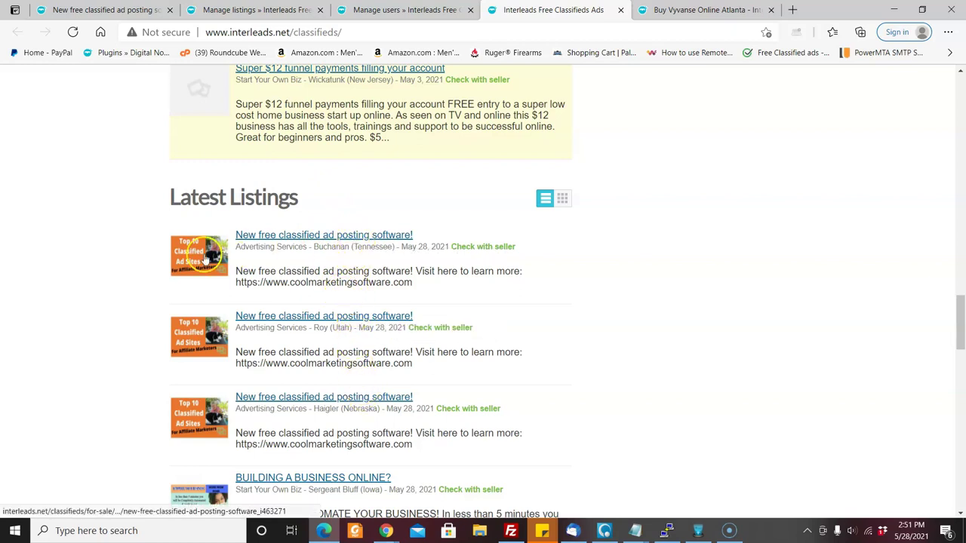
click(268, 236)
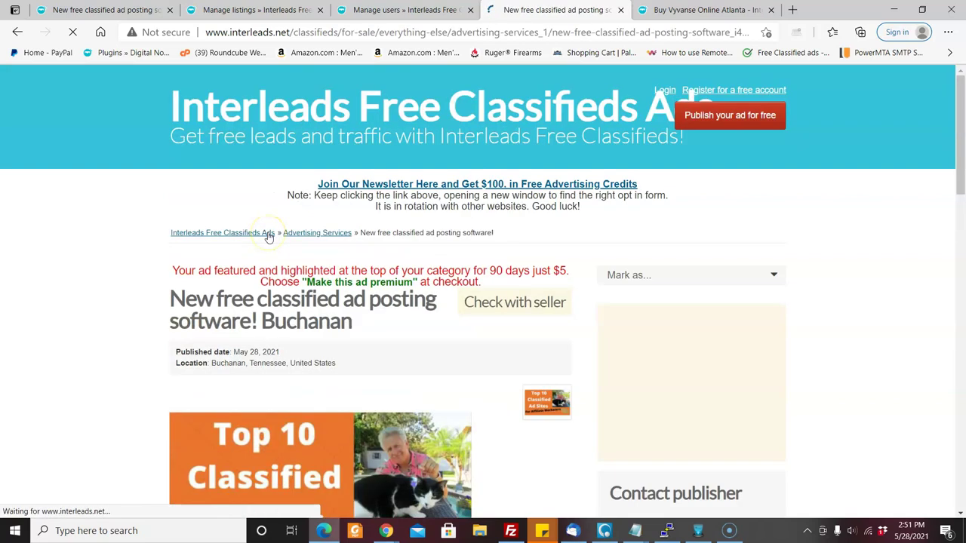
drag(960, 144, 962, 194)
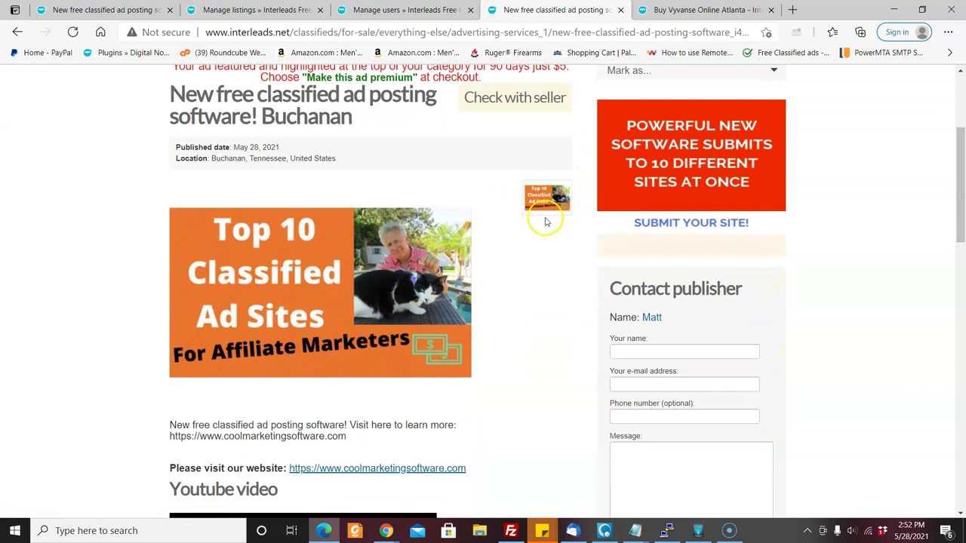
click(397, 262)
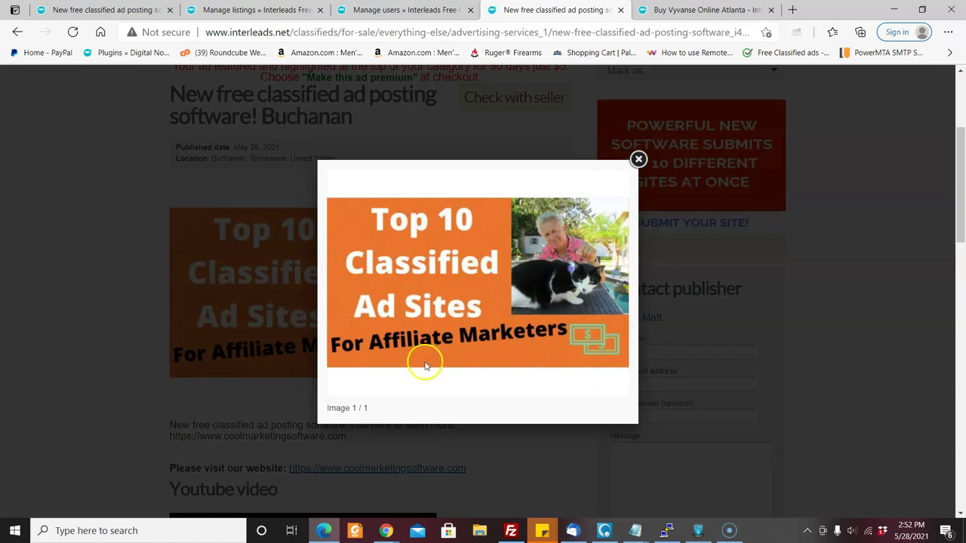
click(639, 159)
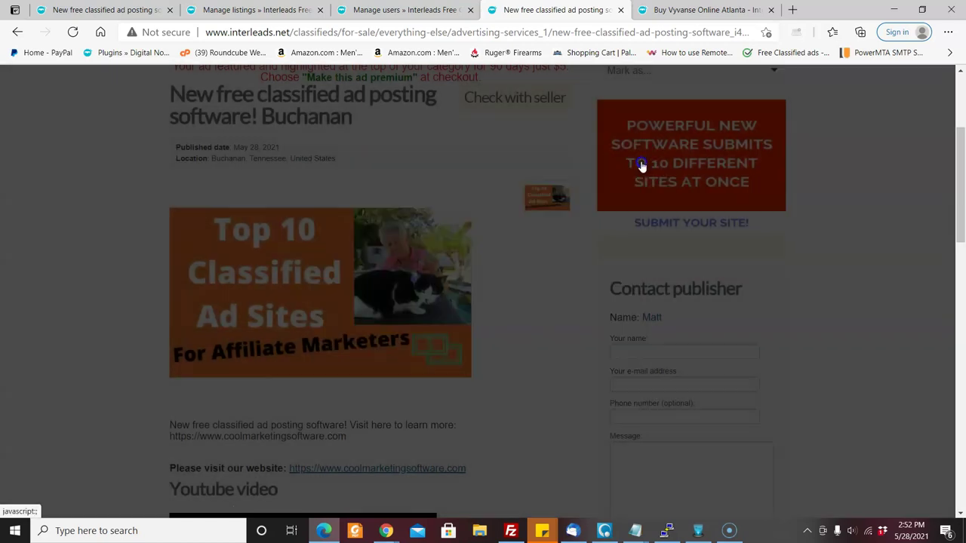
drag(961, 173, 962, 225)
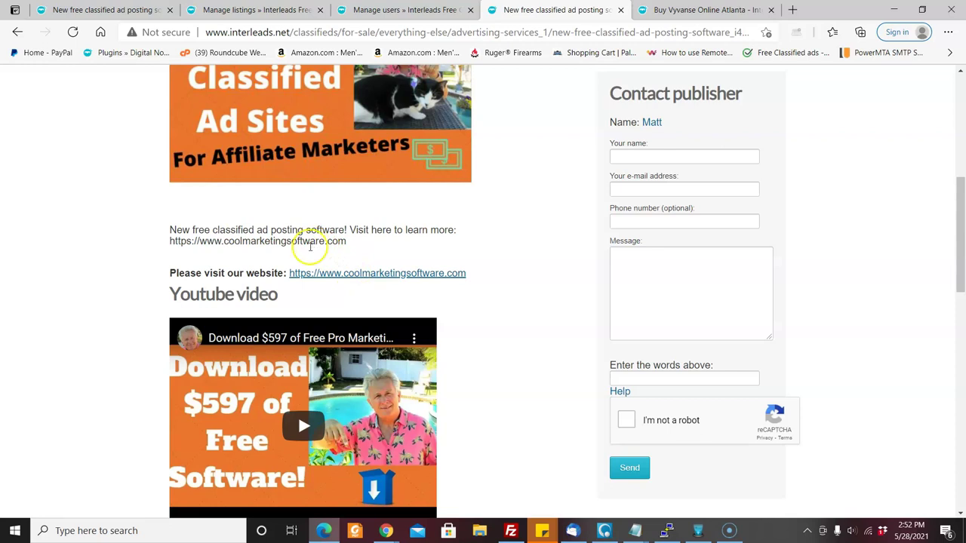
Follow the ad's coolmarketingsoftware.com website link, then return to the ad page
drag(172, 273, 287, 274)
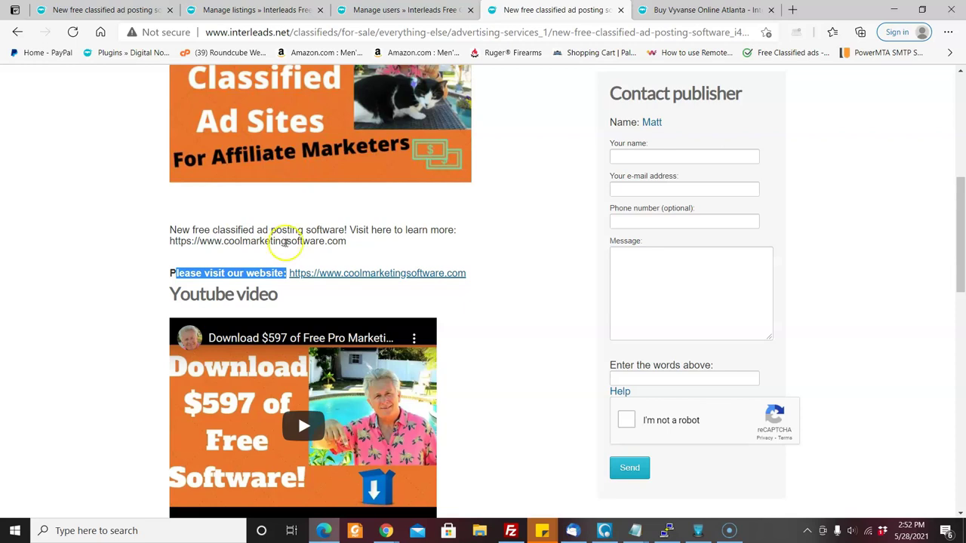
click(123, 270)
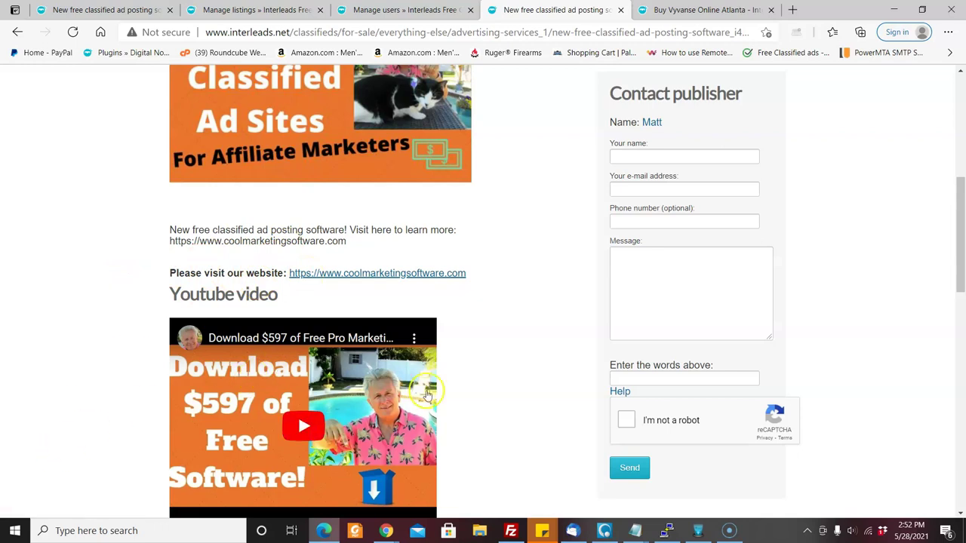
click(698, 530)
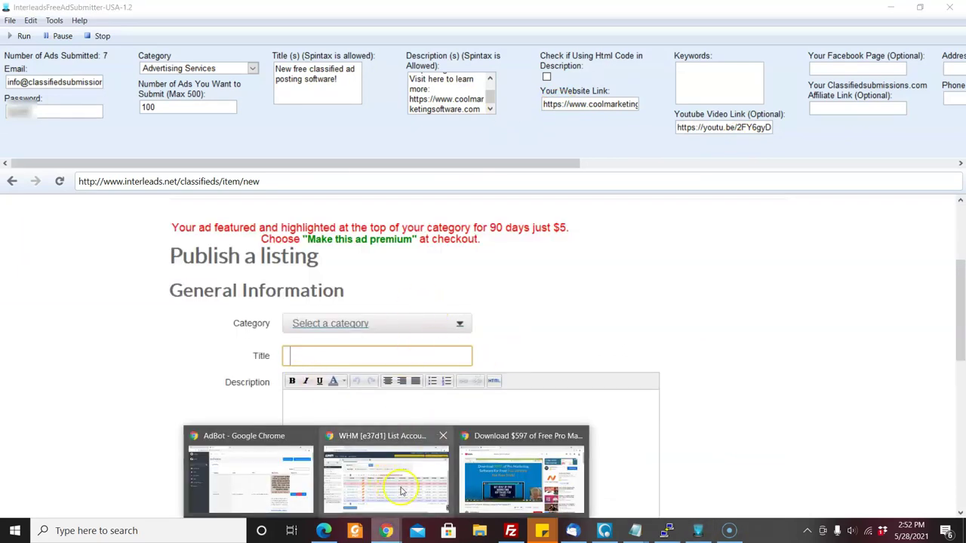
click(325, 532)
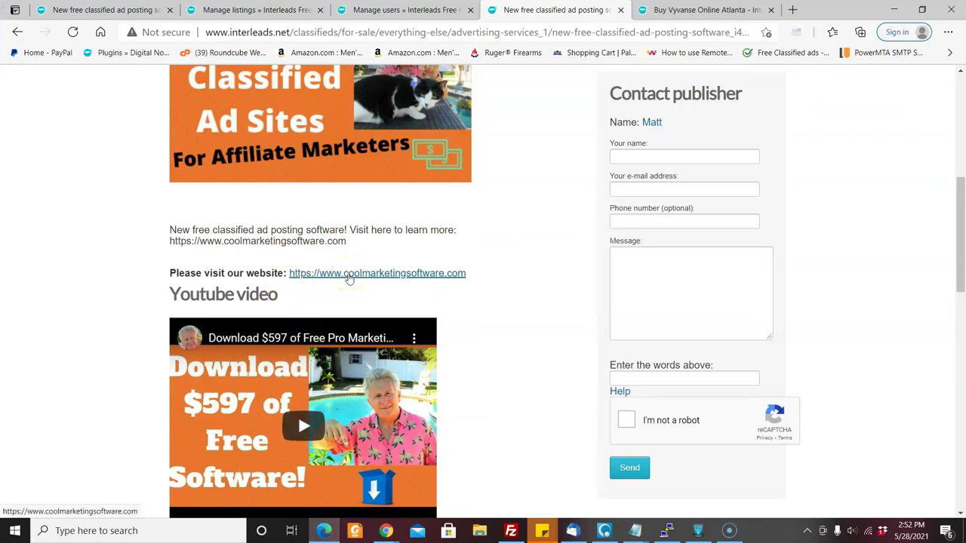
click(349, 279)
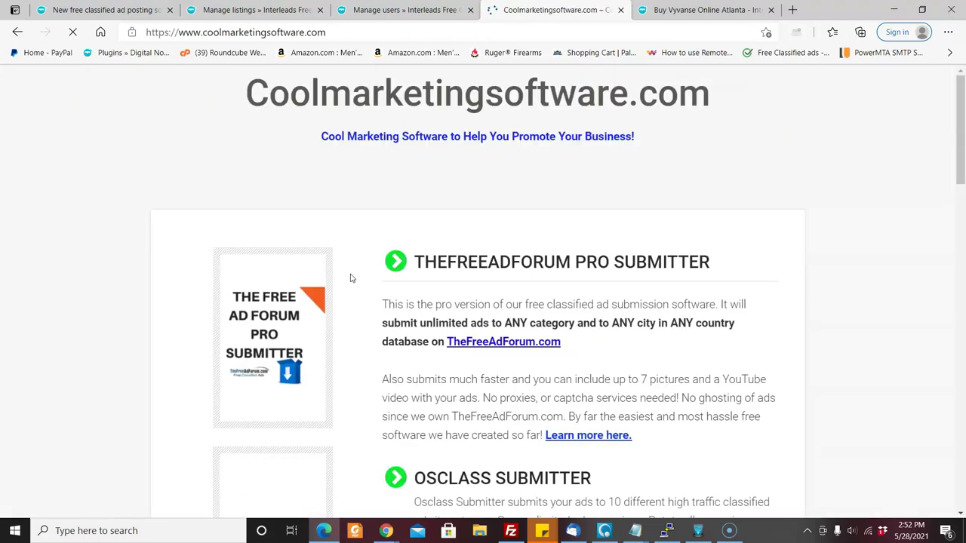
click(17, 33)
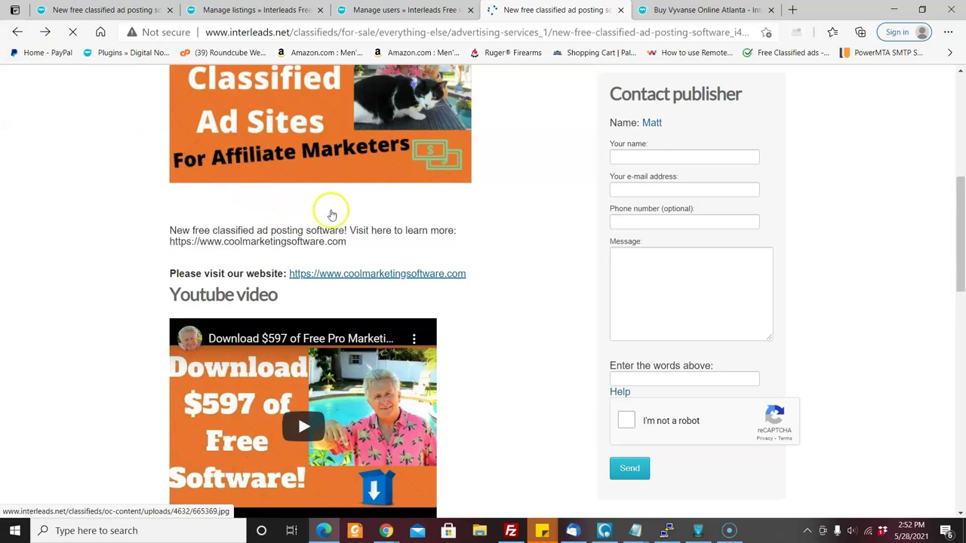
mouse_move(957, 243)
mouse_down()
mouse_move(963, 222)
mouse_move(962, 249)
mouse_up()
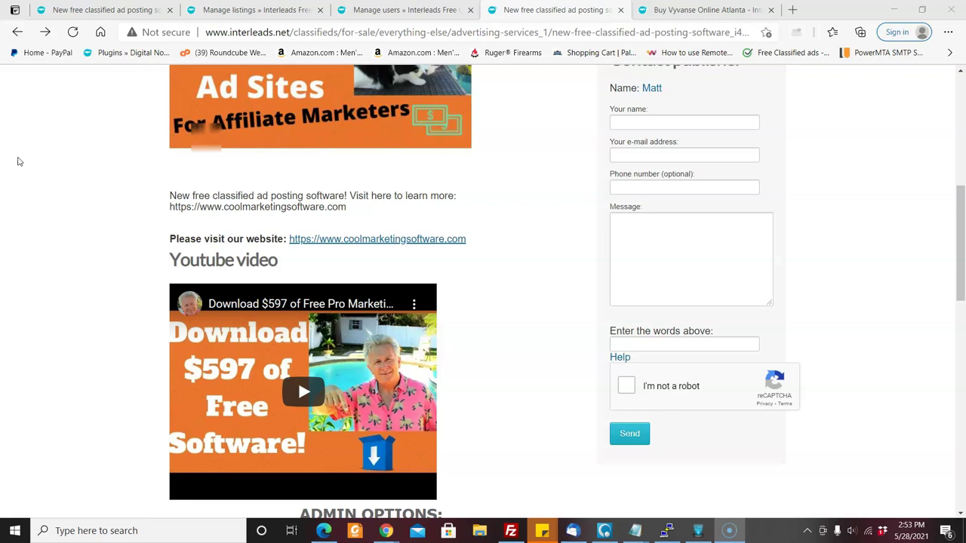
Launch Remote Desktop Connection via a 'remote' search and connect, accepting the certificate warning
click(164, 531)
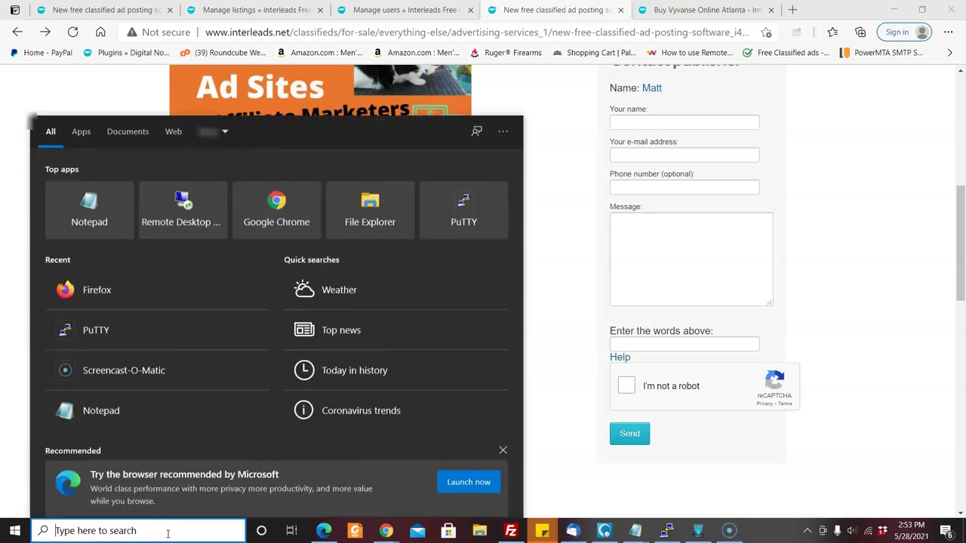
text(remote)
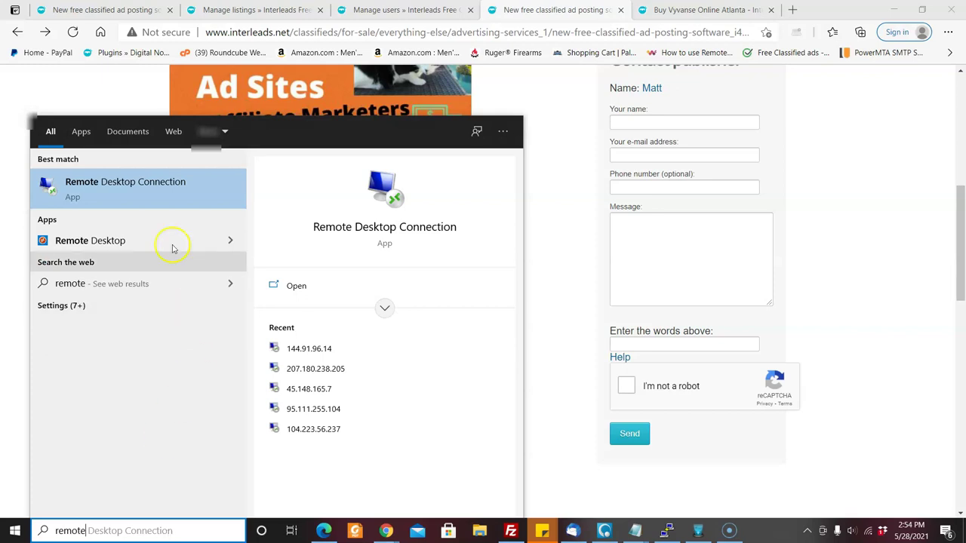
click(154, 192)
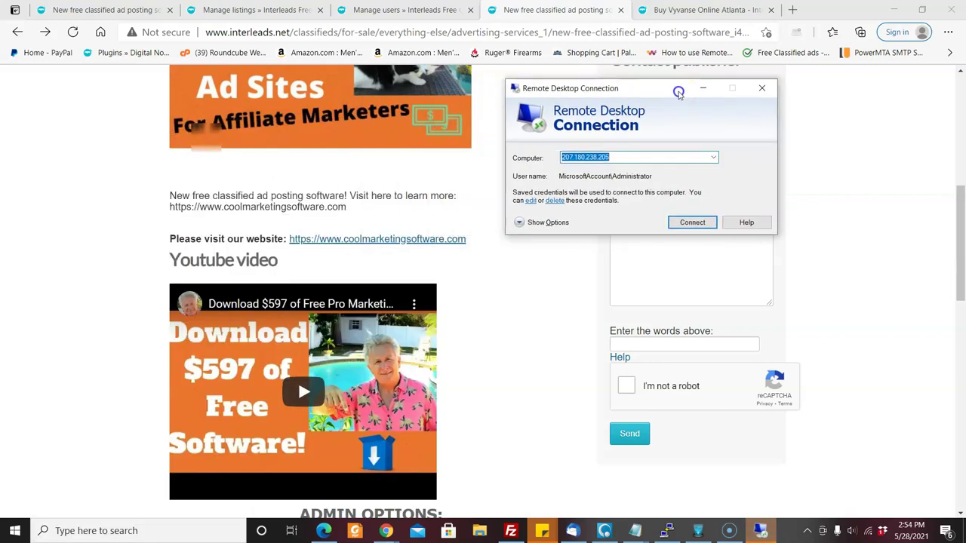
drag(517, 101, 679, 90)
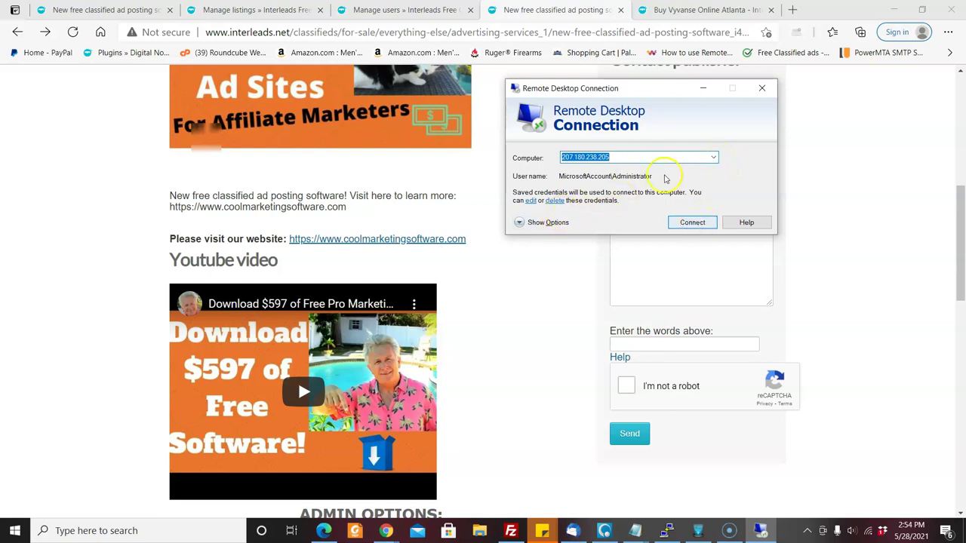
click(686, 223)
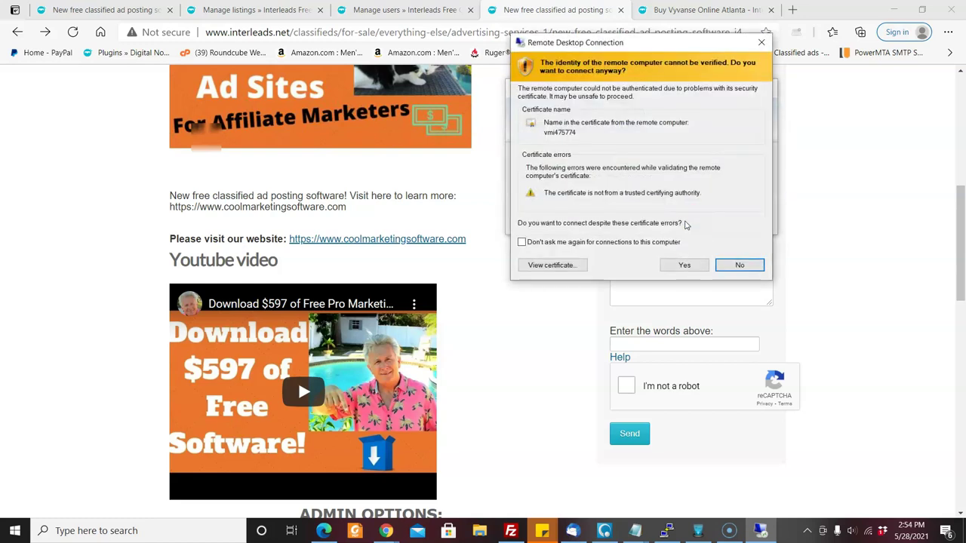
click(691, 267)
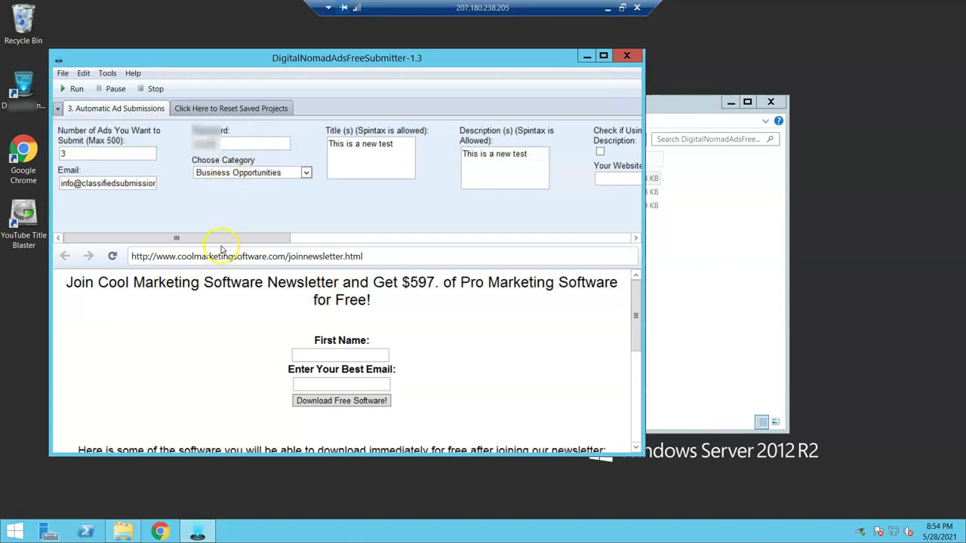
Change Number of Ads from 3 to 500, start the run, and close the RDP session
drag(214, 238, 131, 233)
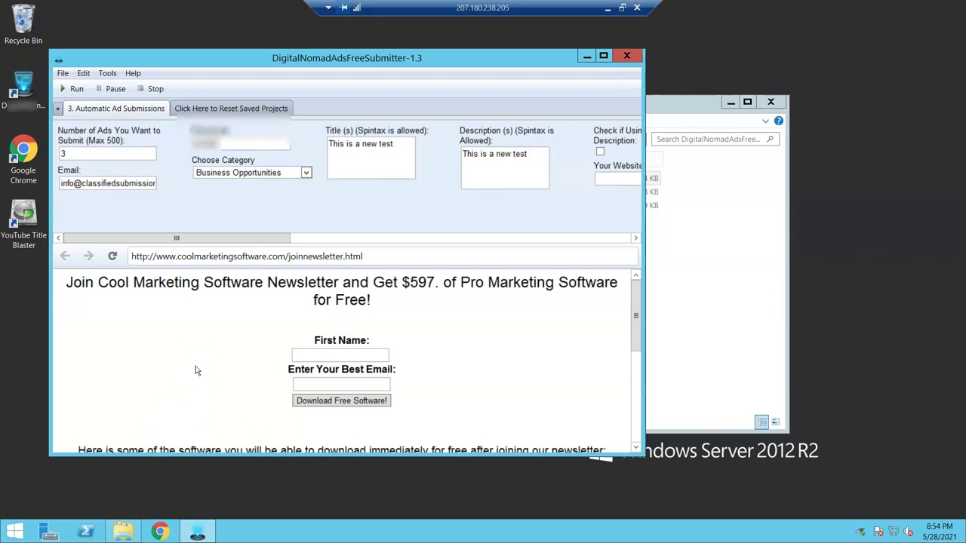
click(264, 226)
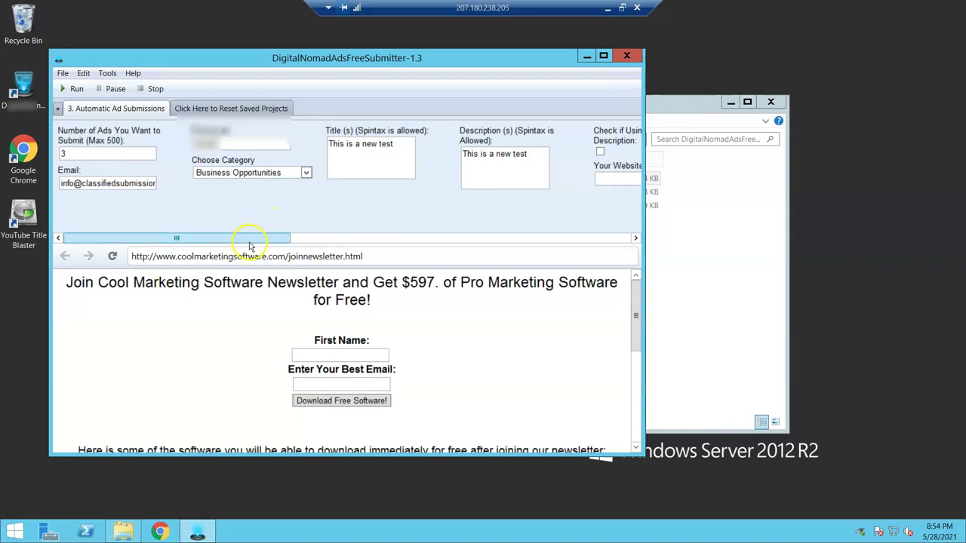
click(250, 240)
click(233, 240)
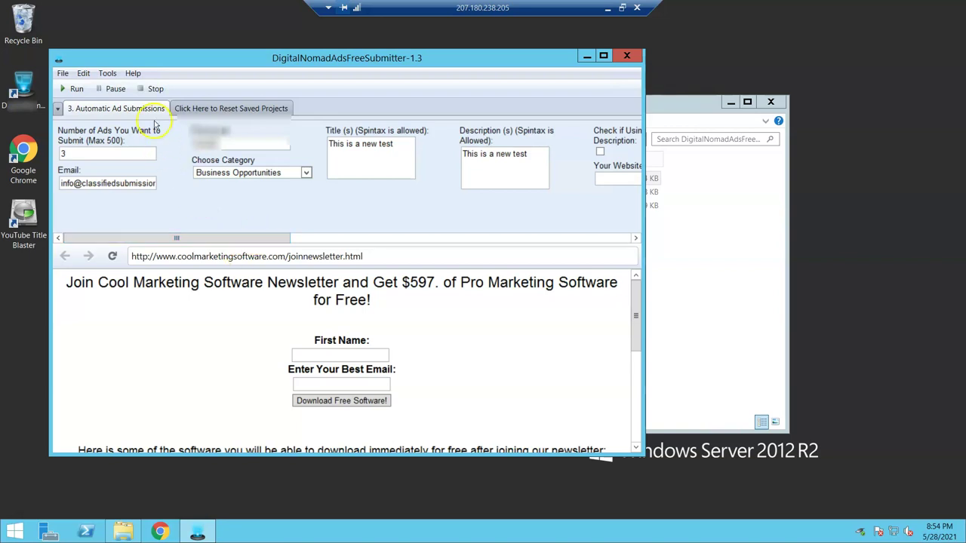
click(80, 152)
key(BackSpace)
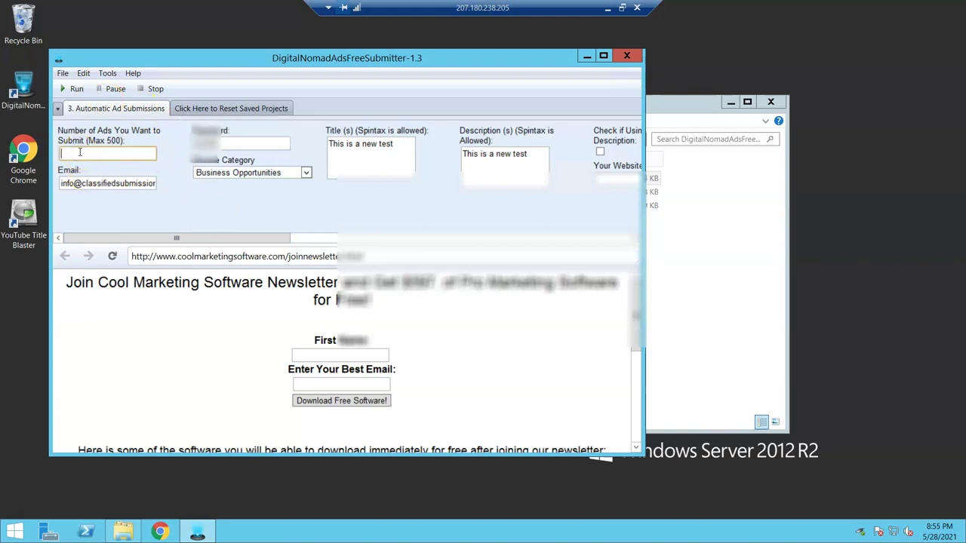
text(500)
click(76, 89)
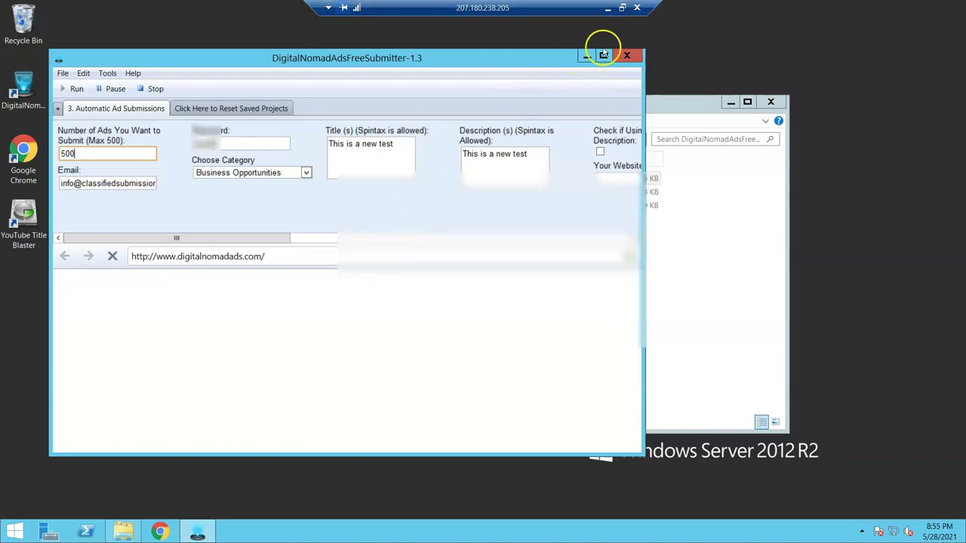
click(636, 7)
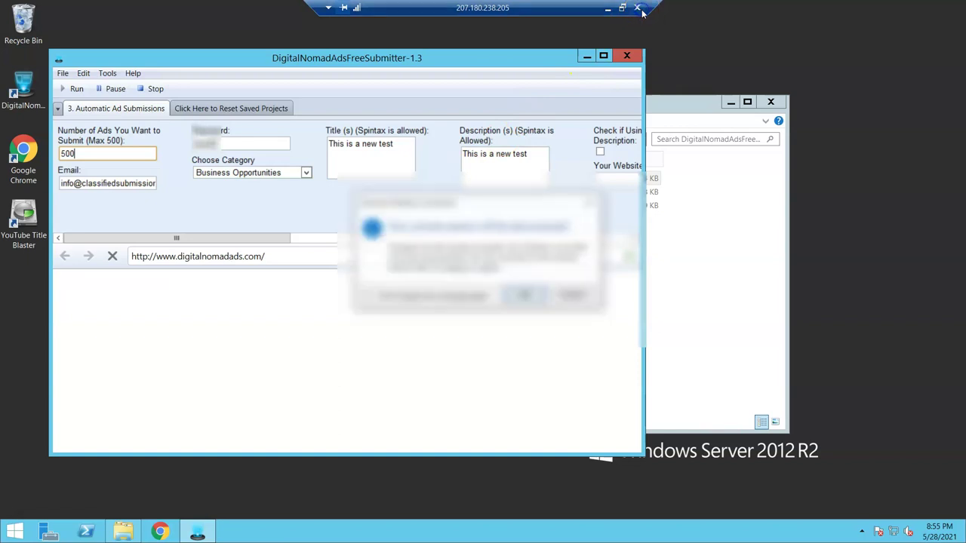
Confirm the disconnect, then reconnect to the VPS with Remote Desktop Connection, accepting its certificate
click(526, 296)
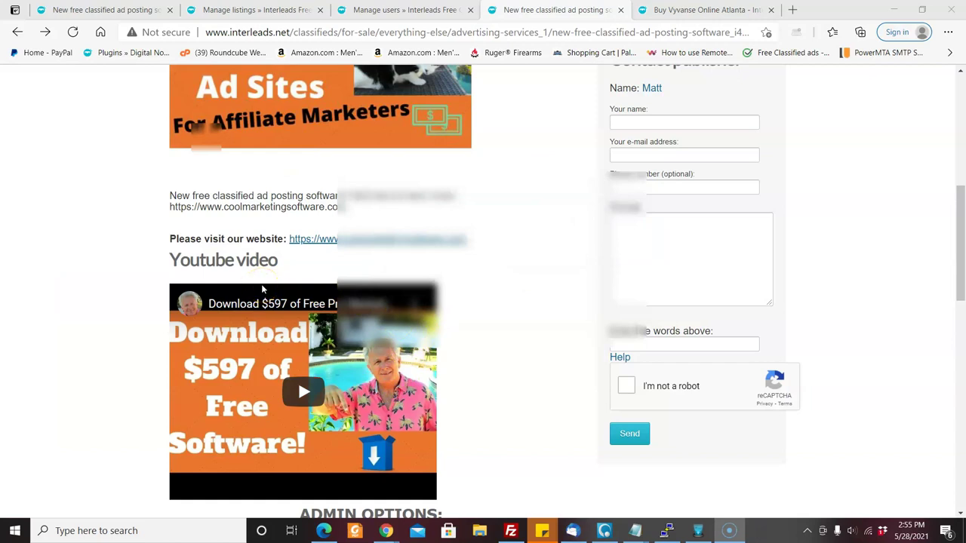
click(163, 533)
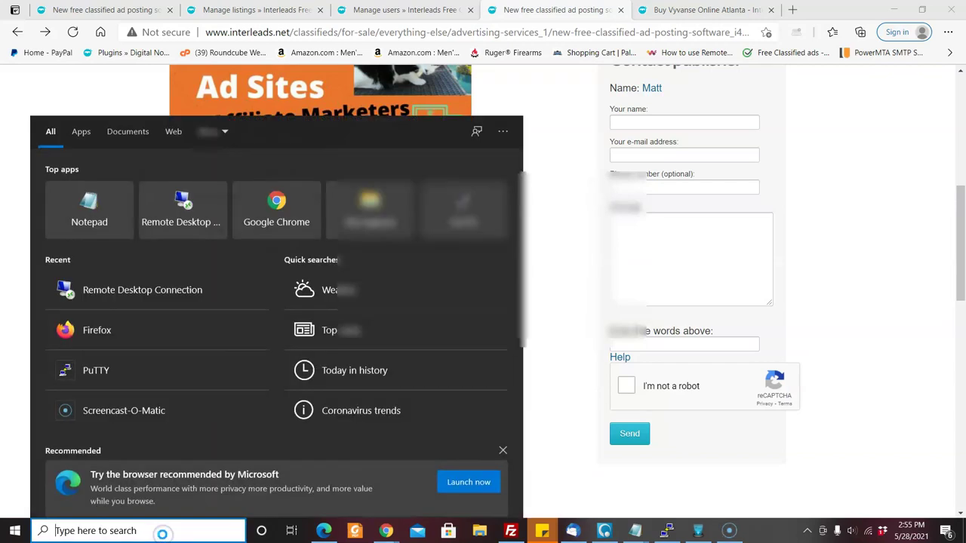
text(remote)
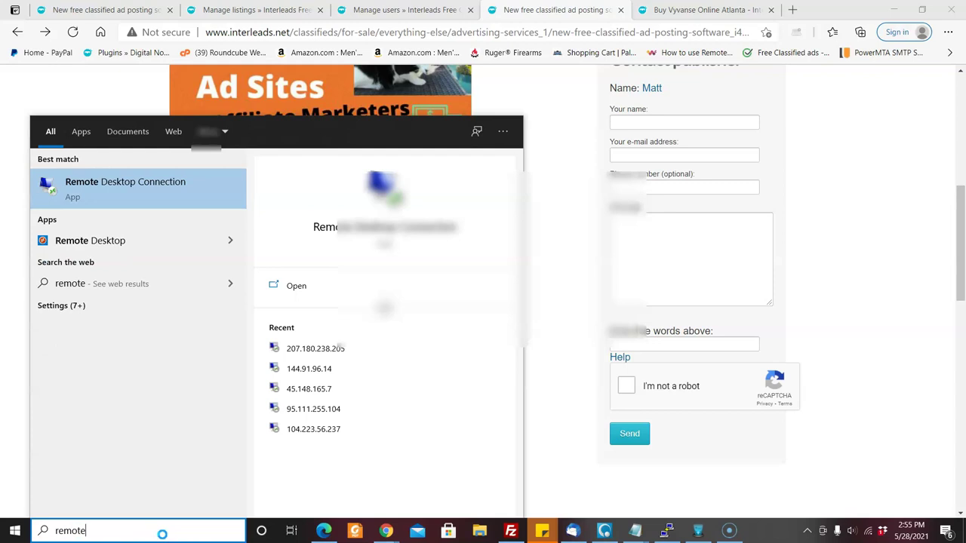
click(113, 191)
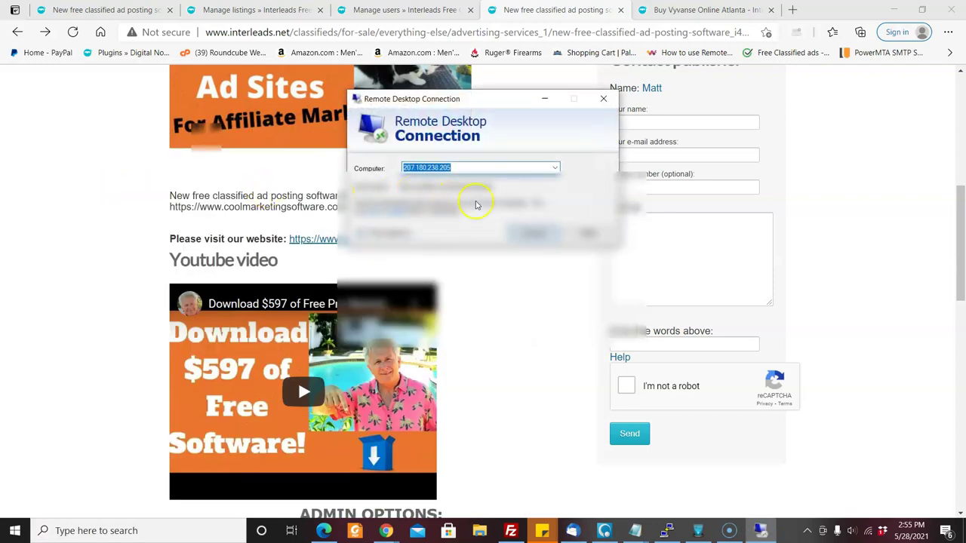
click(548, 240)
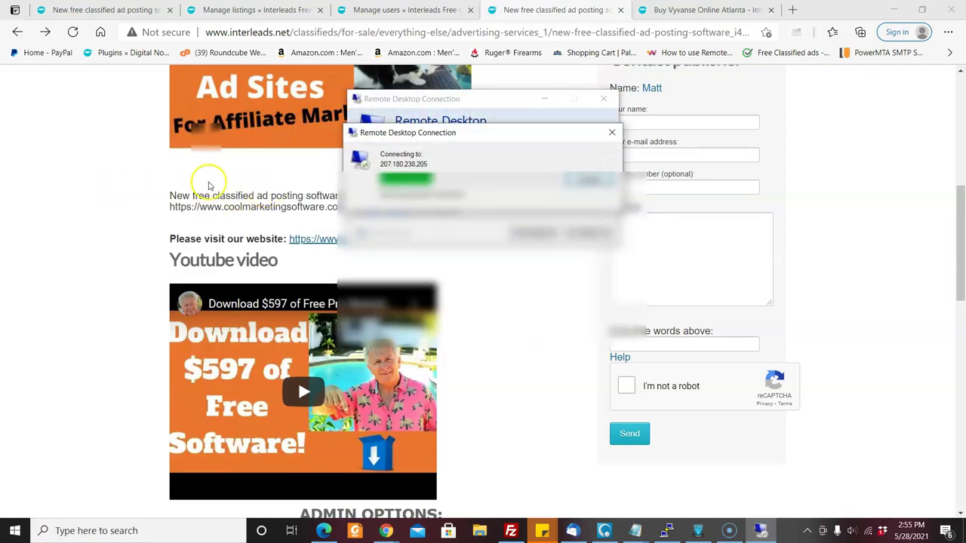
click(520, 276)
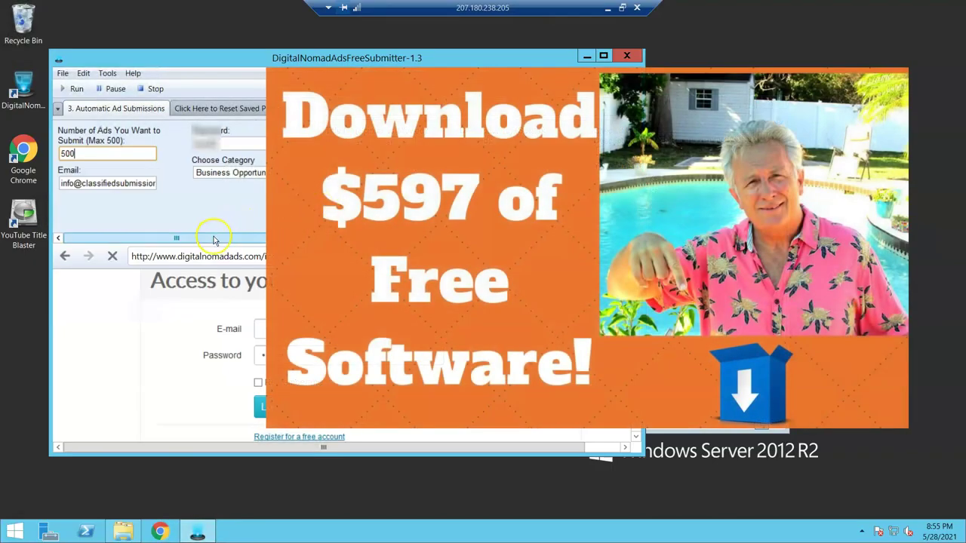
Check the submitter is still running on the VPS, then close the remote session
click(333, 237)
click(333, 237)
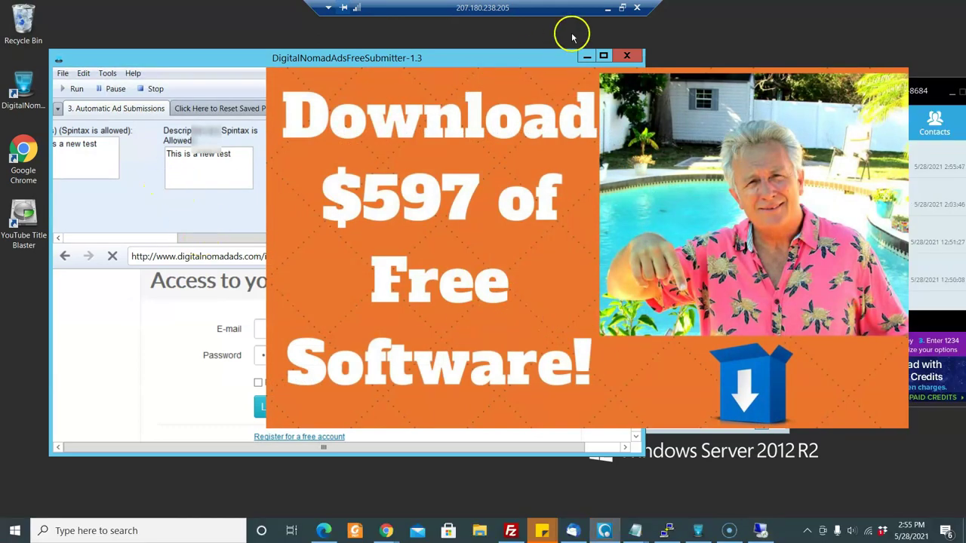
click(629, 15)
click(637, 9)
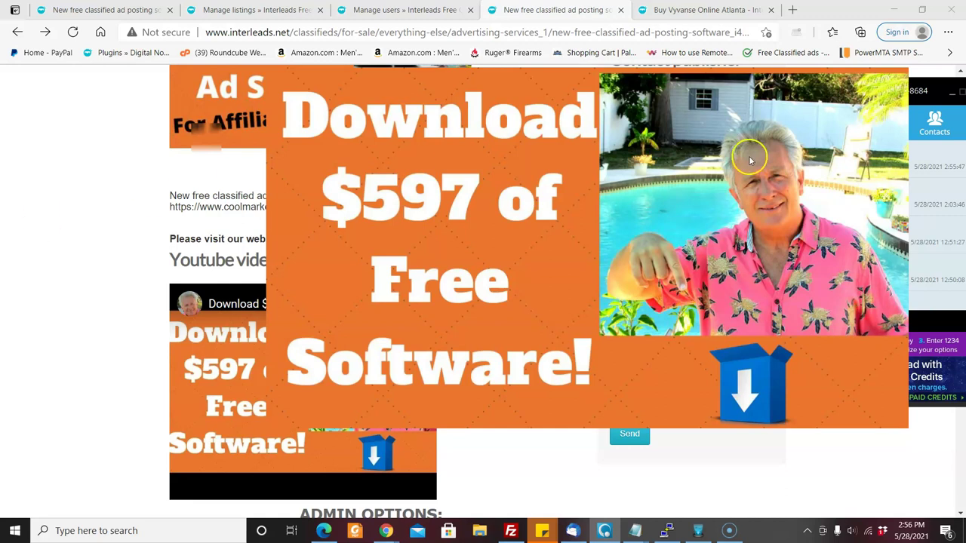
click(950, 95)
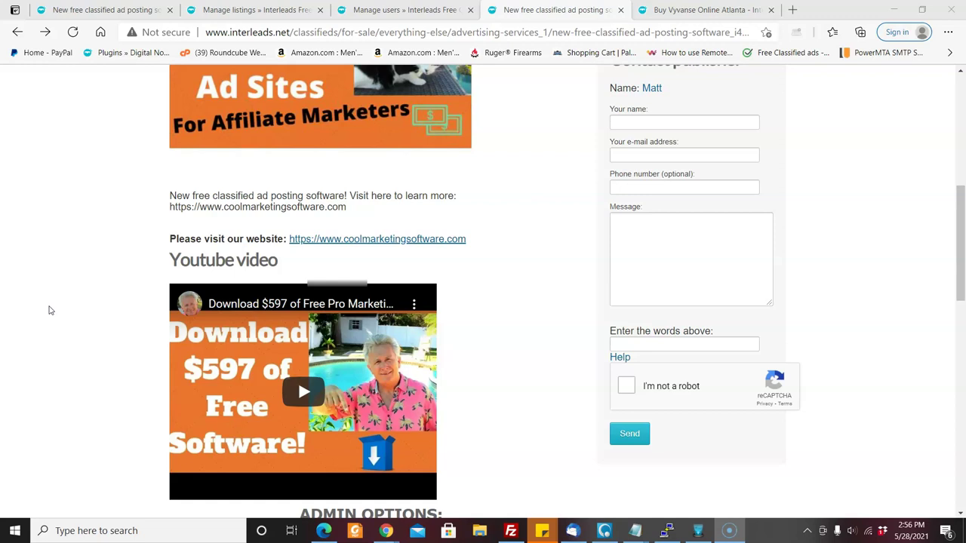
click(50, 296)
Start automatic account registration, then close the automated Chrome window and ChromeDriver console
click(23, 523)
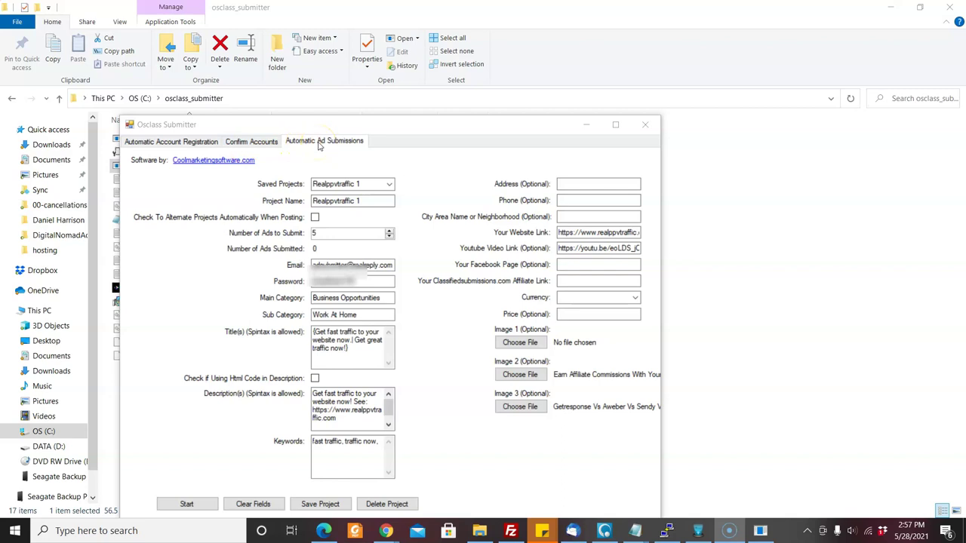
click(197, 142)
click(350, 280)
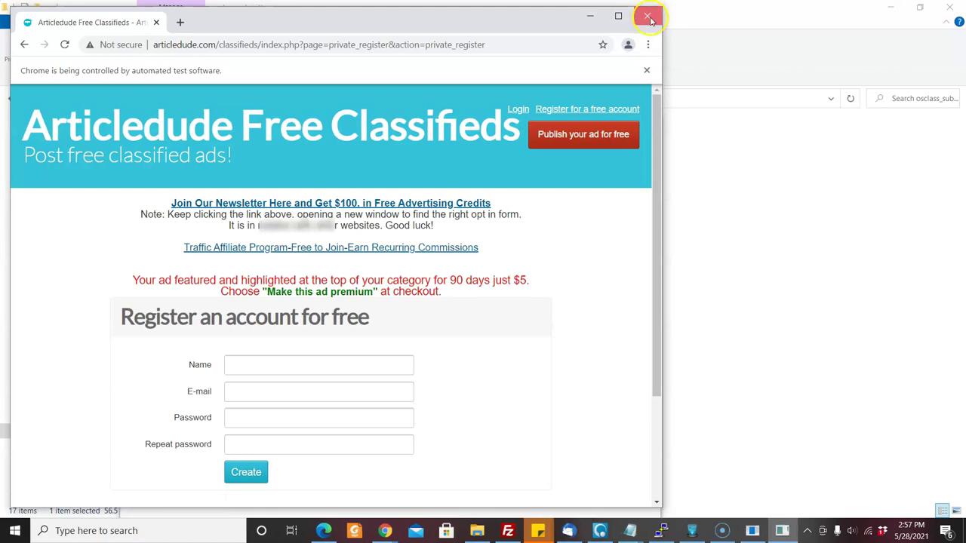
click(646, 16)
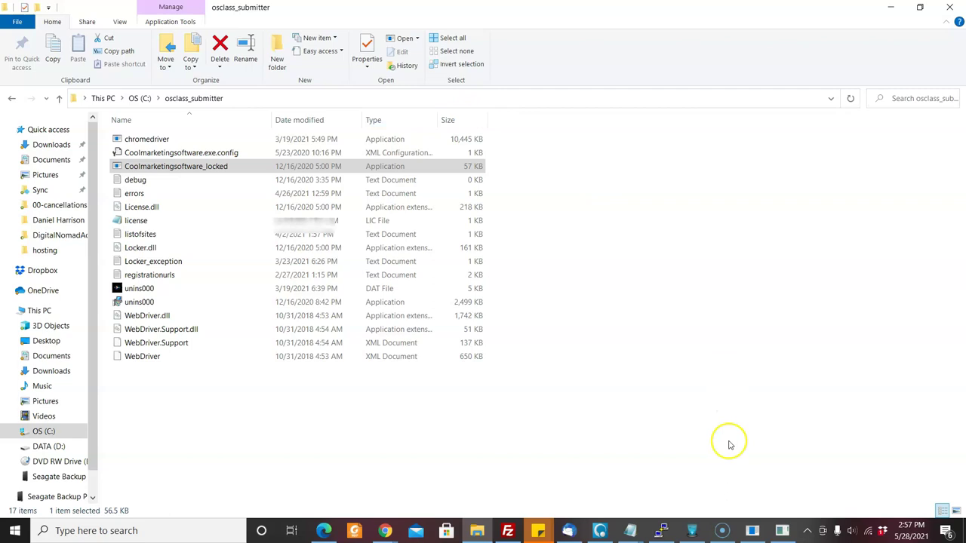
click(778, 532)
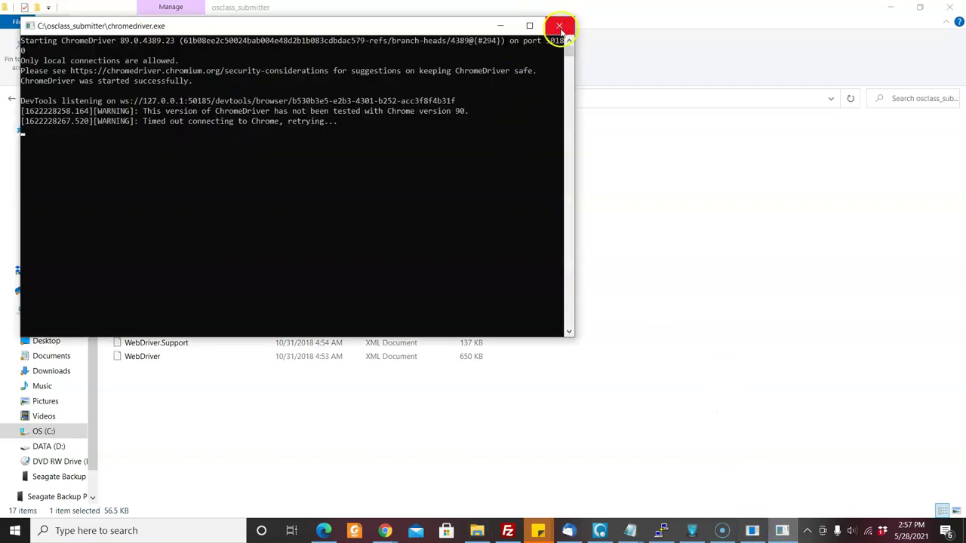
click(559, 26)
Relaunch Coolmarketingsoftware_locked with Run as administrator
click(219, 170)
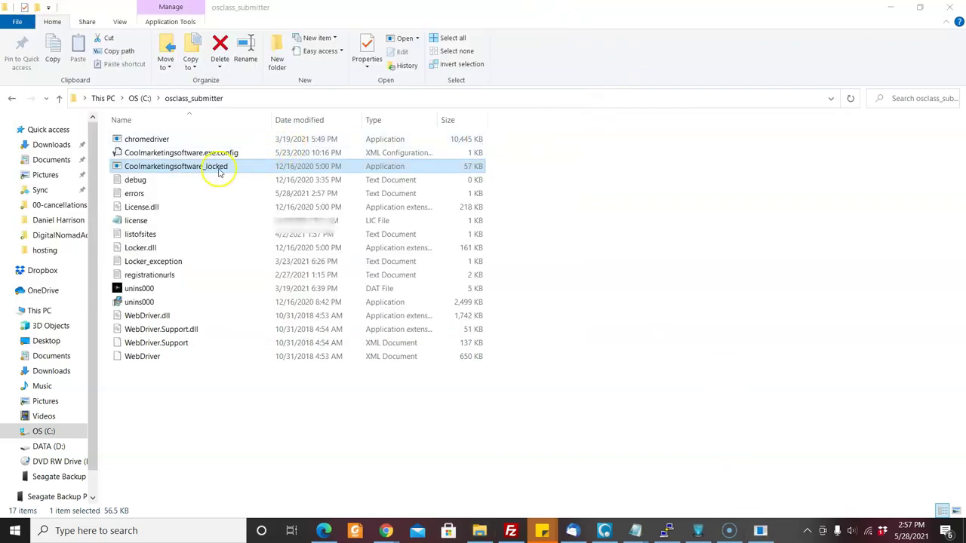
right_click(218, 171)
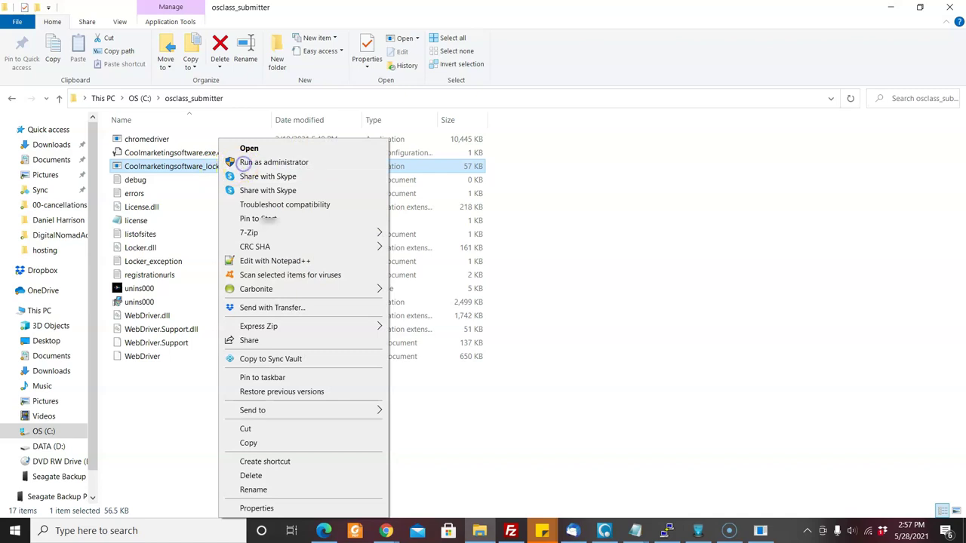
click(245, 163)
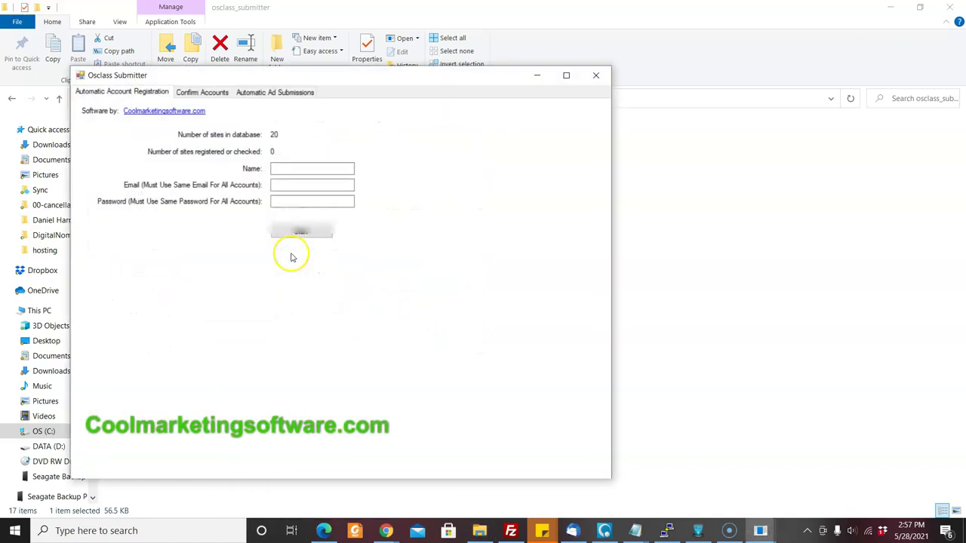
Show the Automatic Ad Submissions page with project Realppvtraffic 1 and its 5 Work At Home ads
click(252, 94)
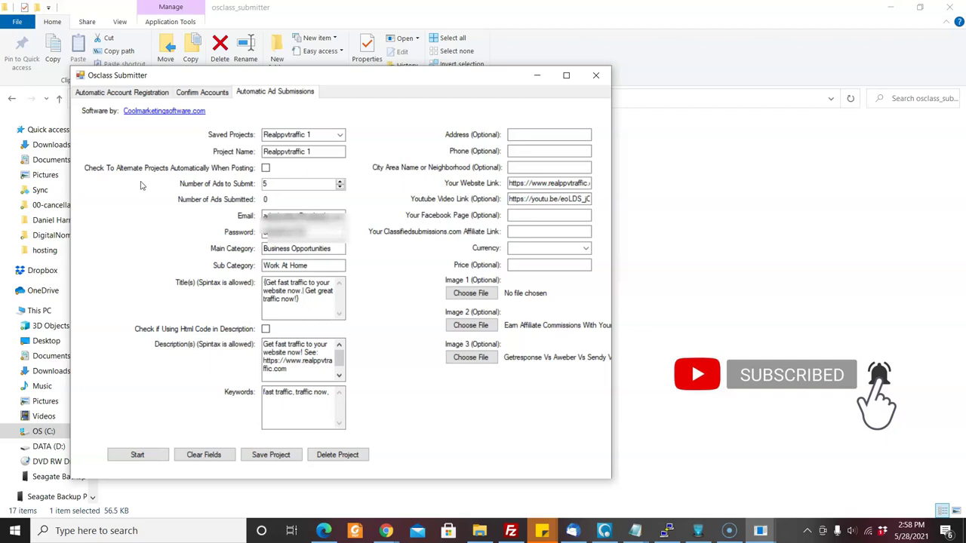
click(142, 182)
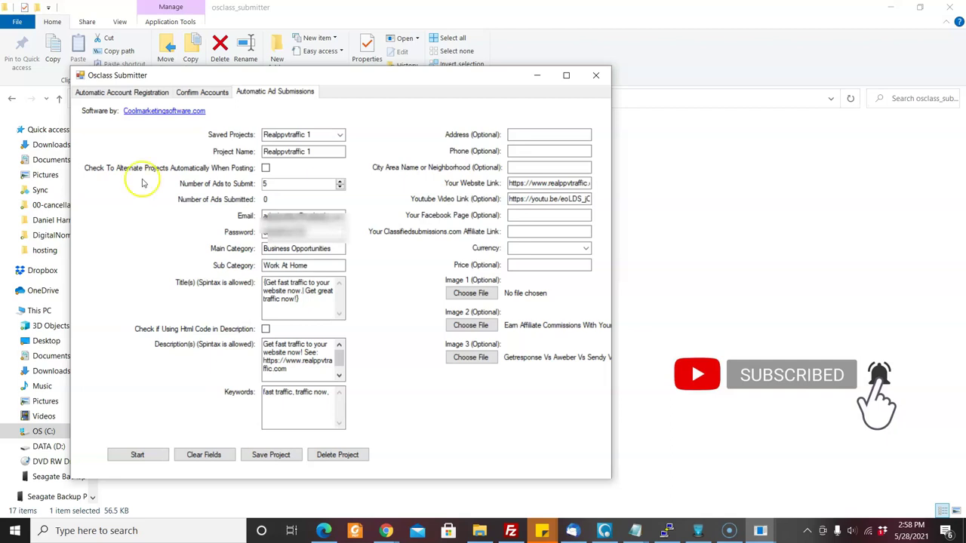